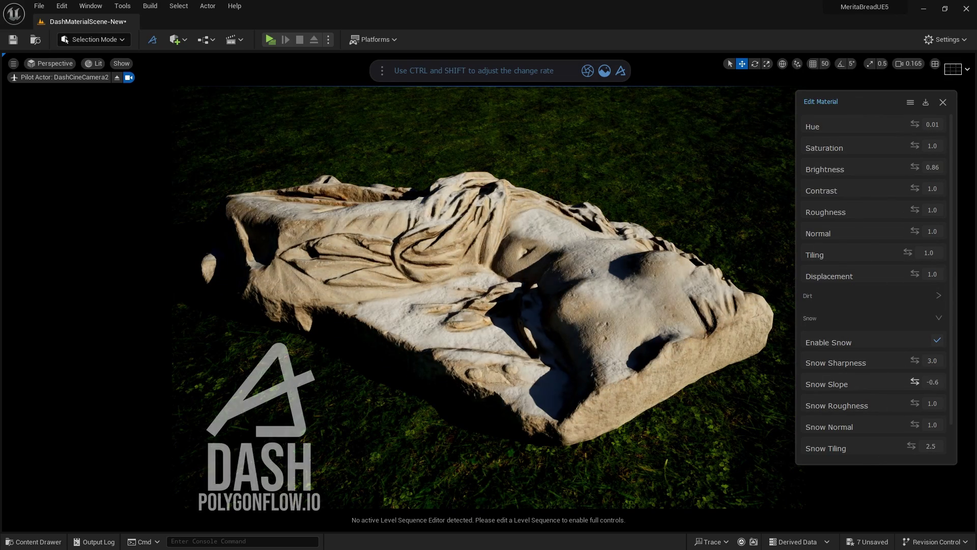
Step: Adjust the snow settings and brightness of the reclining statue's material
{"action": "left_click_drag", "start_coordinate": [915, 424], "coordinate": [938, 381]}
{"action": "left_click_drag", "start_coordinate": [915, 166], "coordinate": [893, 166]}
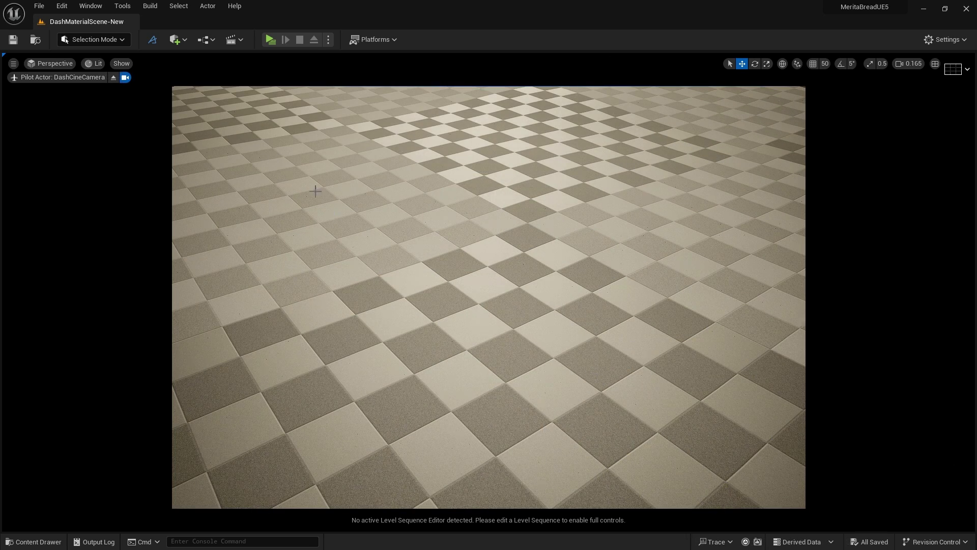
Step: Apply the green grass surface from the Dash asset library to the checkered floor and close the library
{"action": "left_click", "coordinate": [146, 40]}
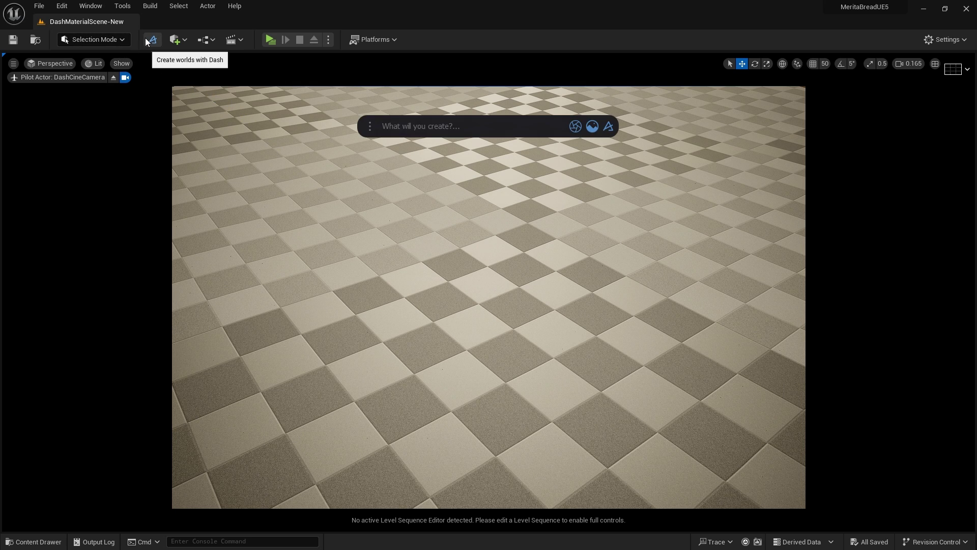
{"action": "left_click_drag", "start_coordinate": [609, 126], "coordinate": [609, 69]}
{"action": "left_click", "coordinate": [591, 70]}
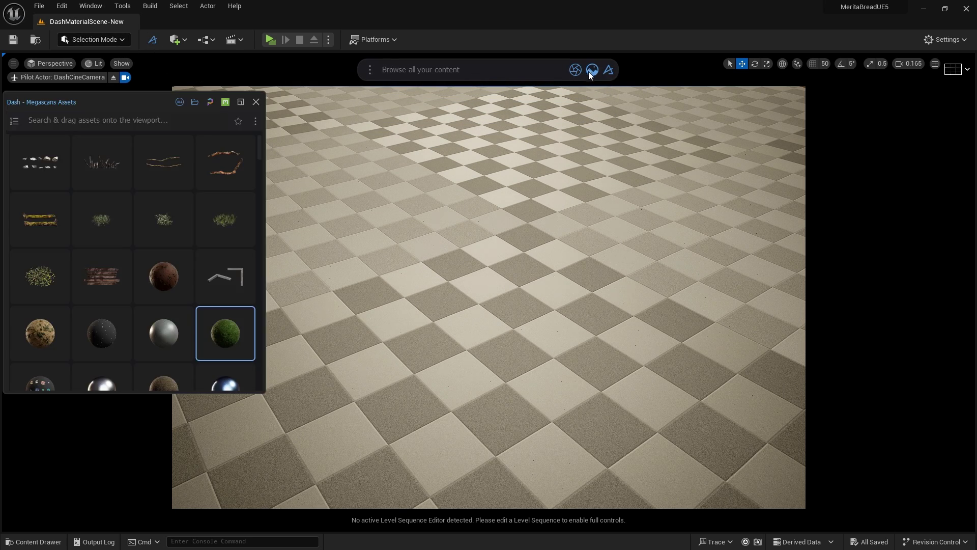
{"action": "left_click_drag", "start_coordinate": [225, 339], "coordinate": [484, 295]}
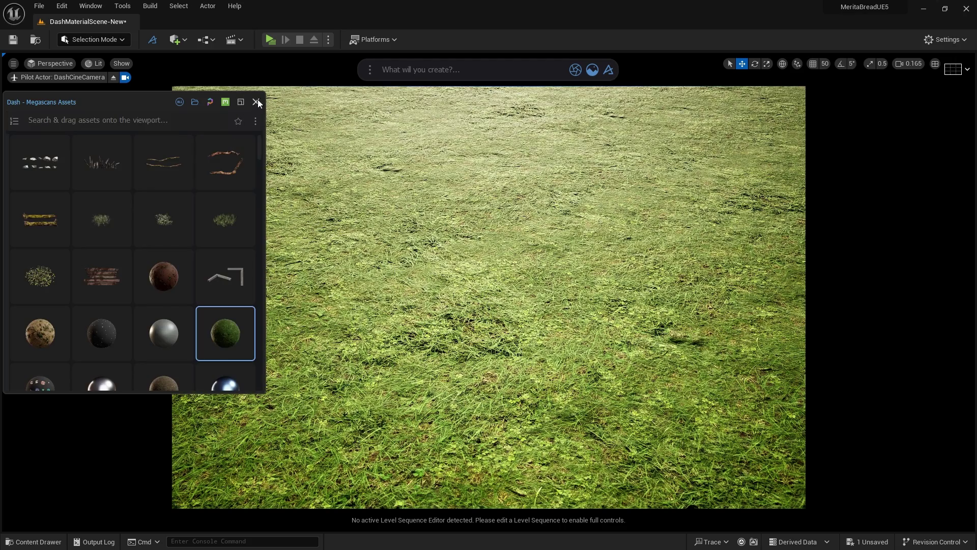
{"action": "left_click", "coordinate": [257, 103]}
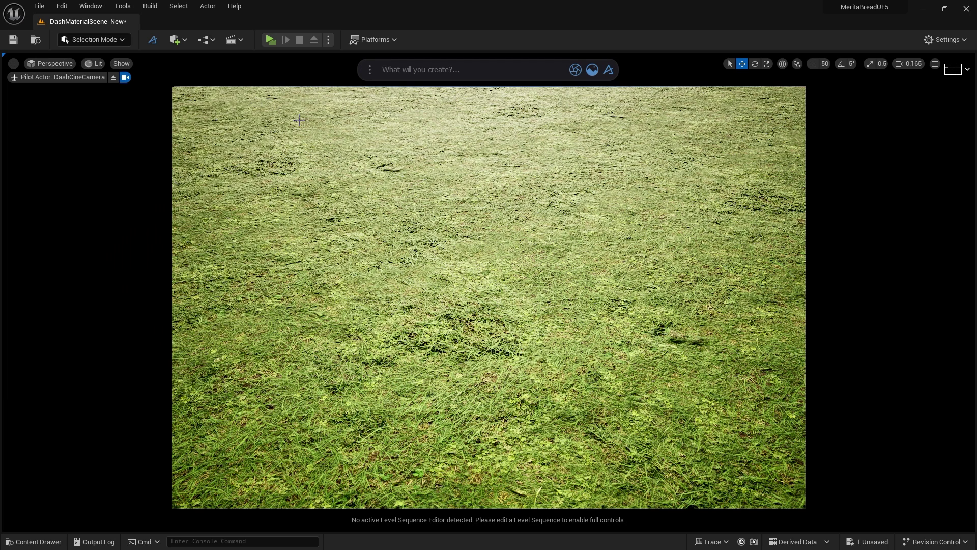
Step: Open the grass floor's common material properties and experiment with the settings from hue to tiling
{"action": "left_click", "coordinate": [564, 216]}
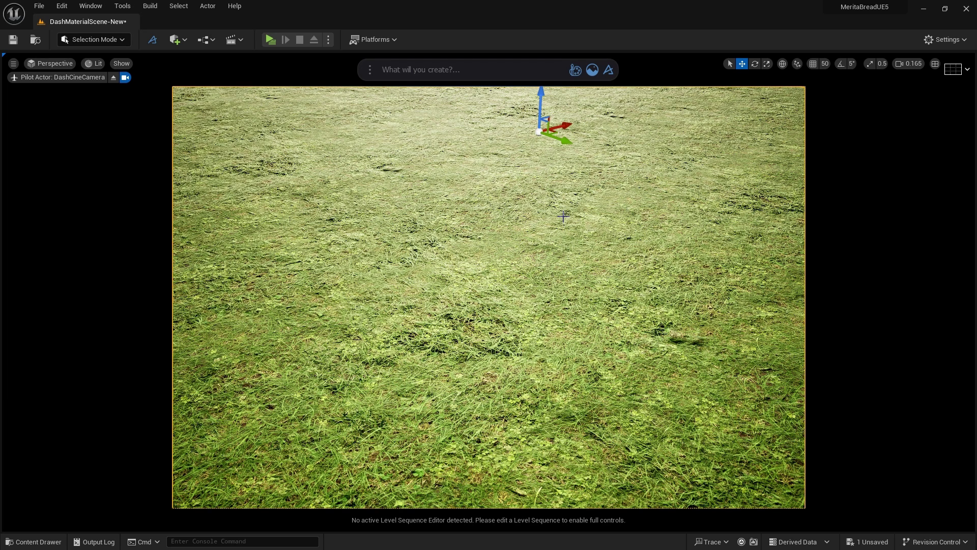
{"action": "left_click", "coordinate": [573, 71]}
{"action": "left_click_drag", "start_coordinate": [698, 71], "coordinate": [879, 95]}
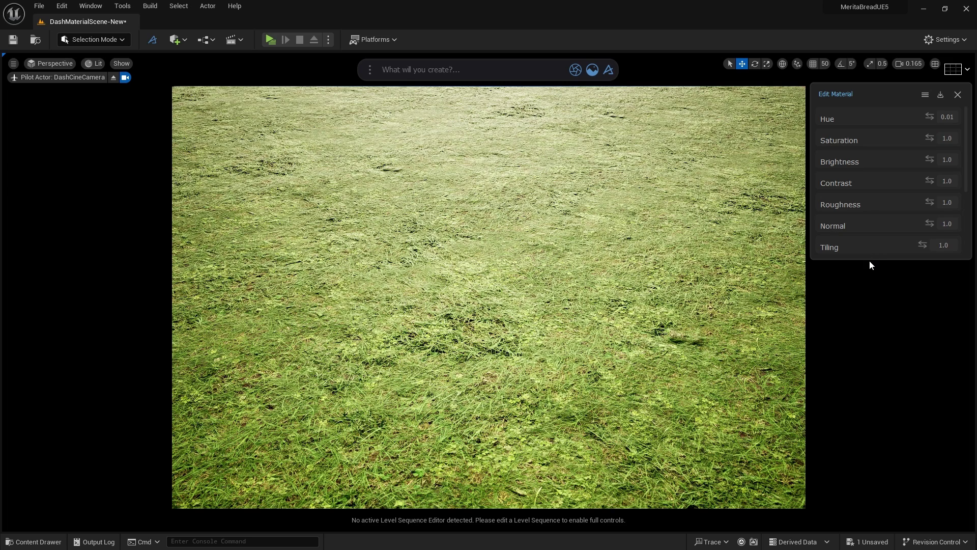
{"action": "left_click_drag", "start_coordinate": [868, 258], "coordinate": [860, 507]}
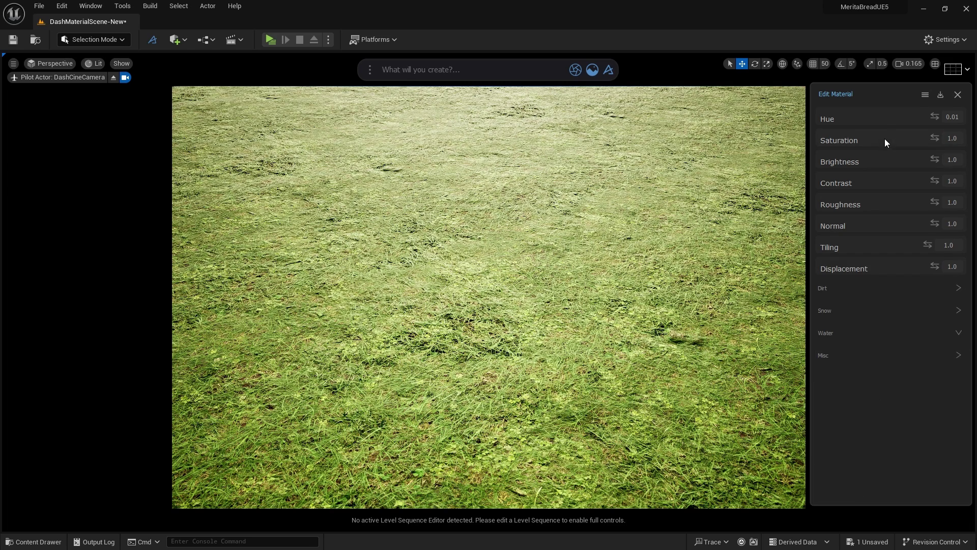
{"action": "left_click_drag", "start_coordinate": [935, 117], "coordinate": [938, 245]}
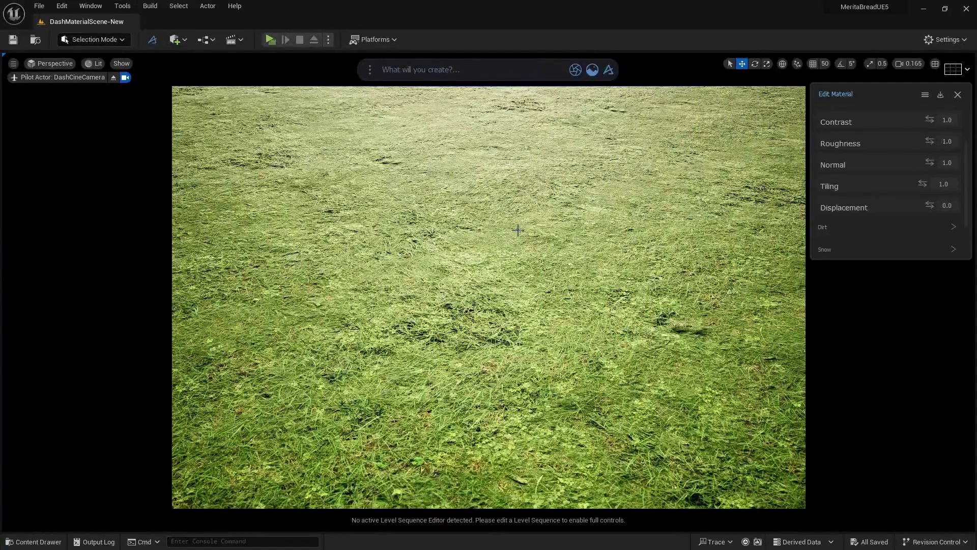
Step: Switch Nanite on for the grass ground and set its material displacement to 0.33
{"action": "left_click", "coordinate": [459, 72]}
{"action": "type", "text": "nanite"}
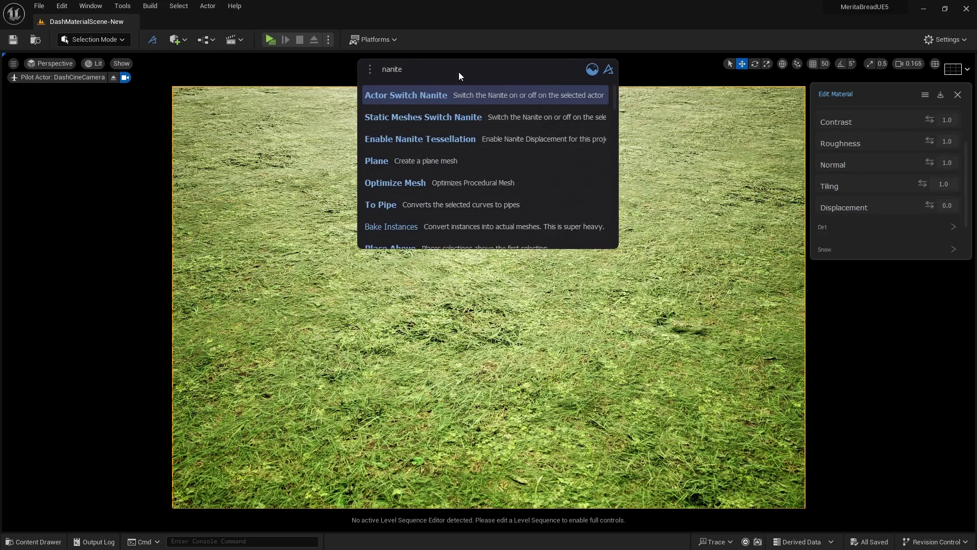
{"action": "left_click", "coordinate": [459, 96]}
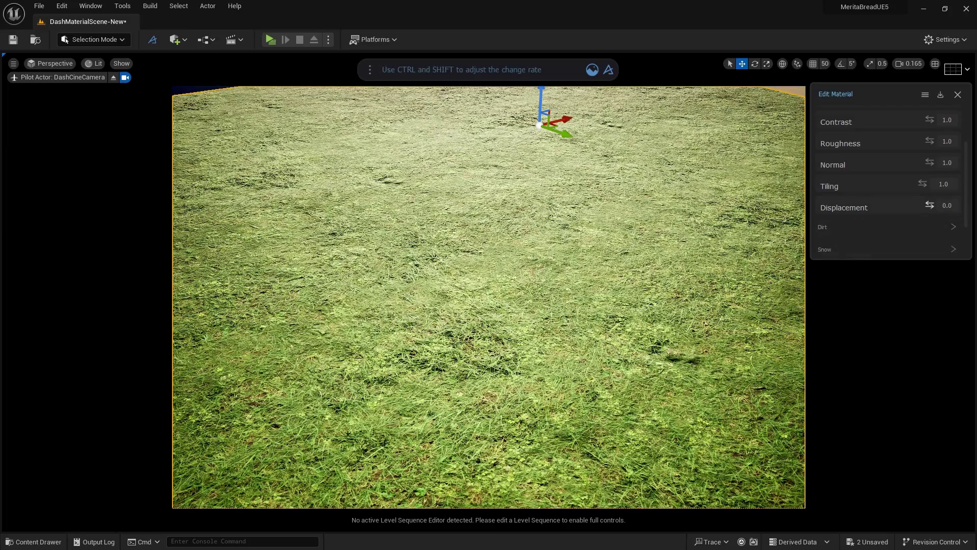
{"action": "mouse_move", "coordinate": [929, 205]}
{"action": "left_mouse_down"}
{"action": "mouse_move", "coordinate": [965, 205]}
{"action": "mouse_move", "coordinate": [929, 204]}
{"action": "left_mouse_up"}
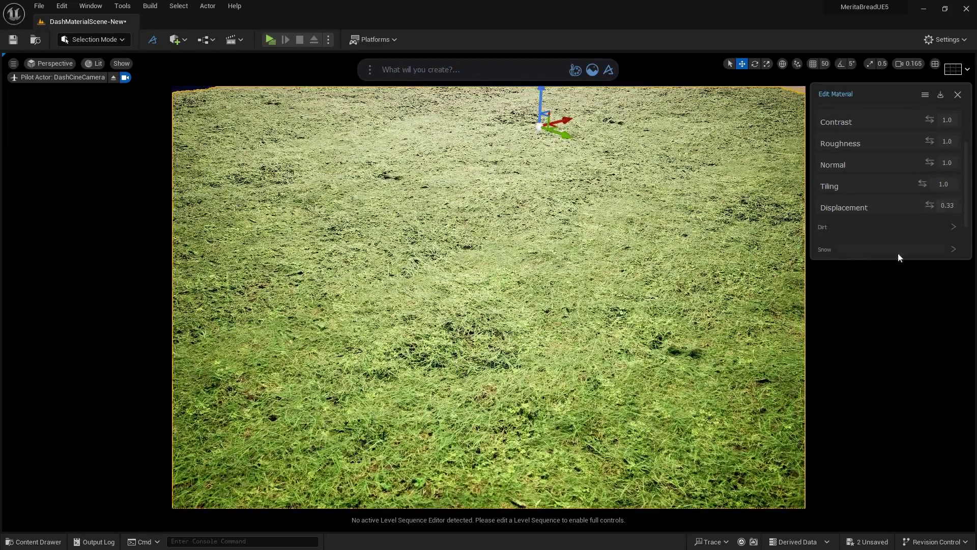
Step: Apply the reddish stony surface to the ground and adjust its material displacement
{"action": "left_click", "coordinate": [592, 69]}
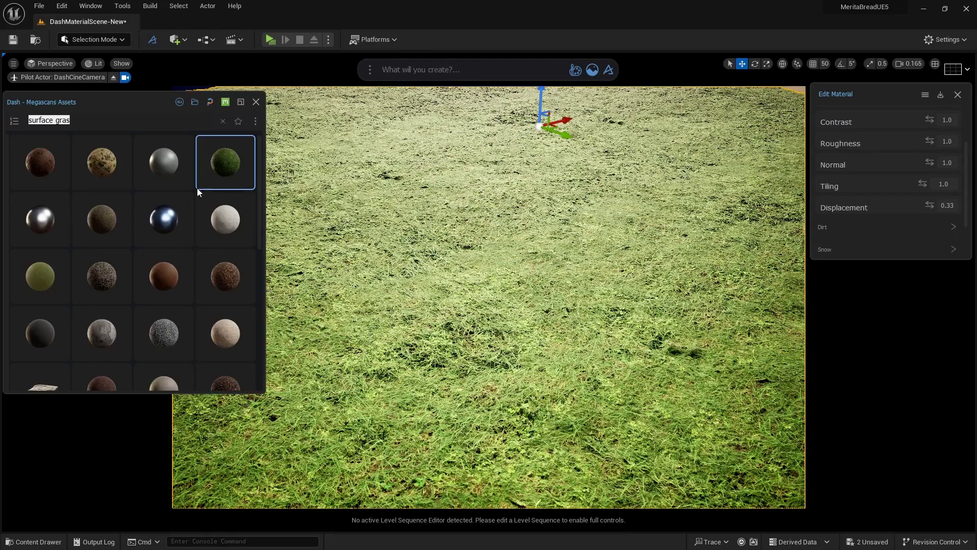
{"action": "left_click_drag", "start_coordinate": [158, 391], "coordinate": [159, 481]}
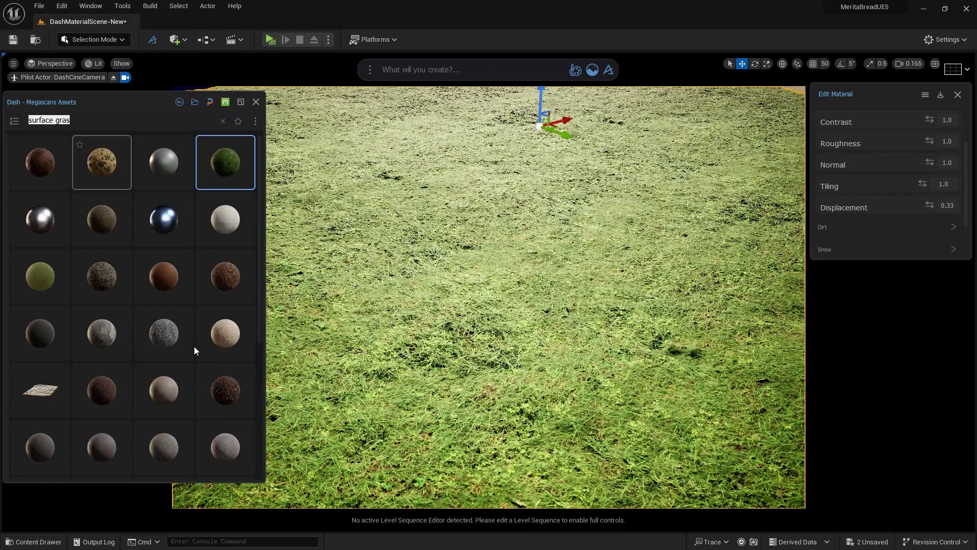
{"action": "left_click_drag", "start_coordinate": [225, 388], "coordinate": [586, 301]}
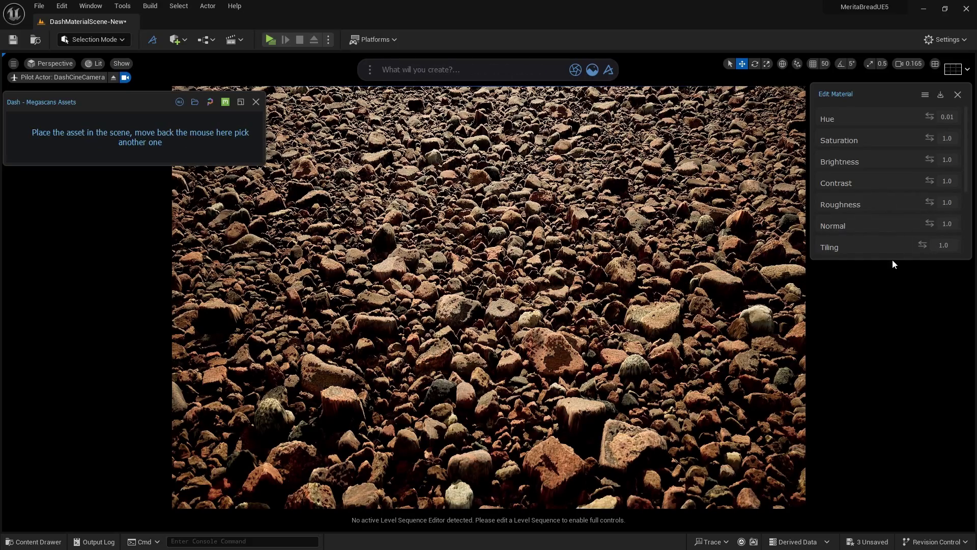
{"action": "left_click_drag", "start_coordinate": [888, 259], "coordinate": [890, 411]}
{"action": "mouse_move", "coordinate": [935, 266]}
{"action": "left_mouse_down"}
{"action": "mouse_move", "coordinate": [953, 266]}
{"action": "mouse_move", "coordinate": [939, 267]}
{"action": "mouse_move", "coordinate": [950, 275]}
{"action": "left_mouse_up"}
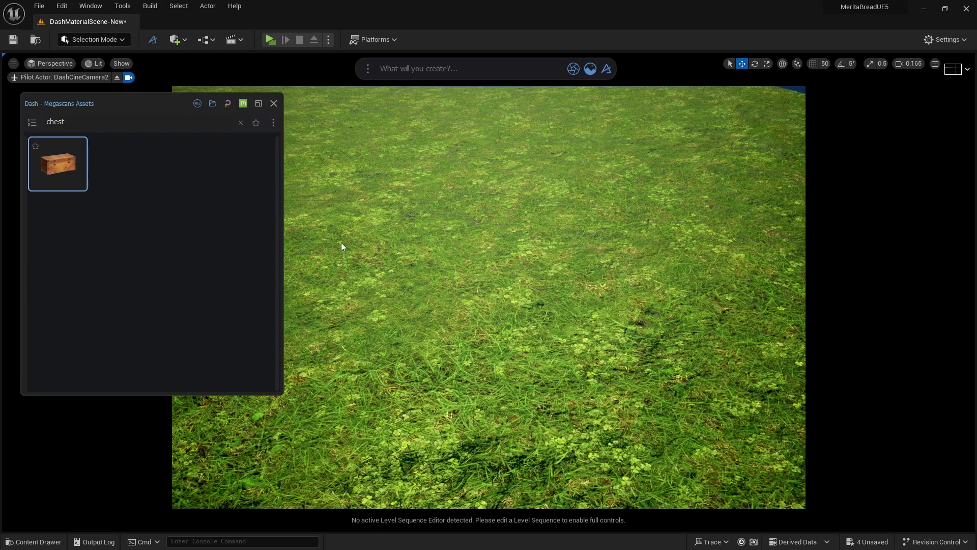
Step: Place the wooden chest in the middle of the grass and open its material properties
{"action": "left_click_drag", "start_coordinate": [554, 300], "coordinate": [503, 318]}
{"action": "key", "text": "Escape"}
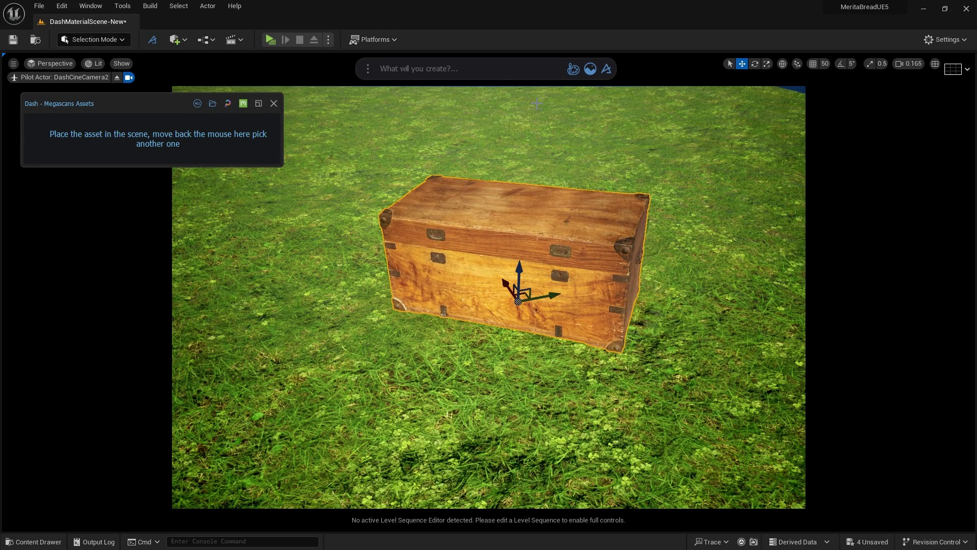
{"action": "left_click", "coordinate": [573, 70]}
{"action": "left_click_drag", "start_coordinate": [693, 62], "coordinate": [862, 92]}
{"action": "left_click_drag", "start_coordinate": [856, 260], "coordinate": [868, 445]}
Step: Try hue 0.32, saturation 1.6, contrast 2.7, roughness 0.1, normal 4.38 and tiling 7.0 on the chest's material, and reset the properties
{"action": "left_click_drag", "start_coordinate": [914, 245], "coordinate": [924, 117]}
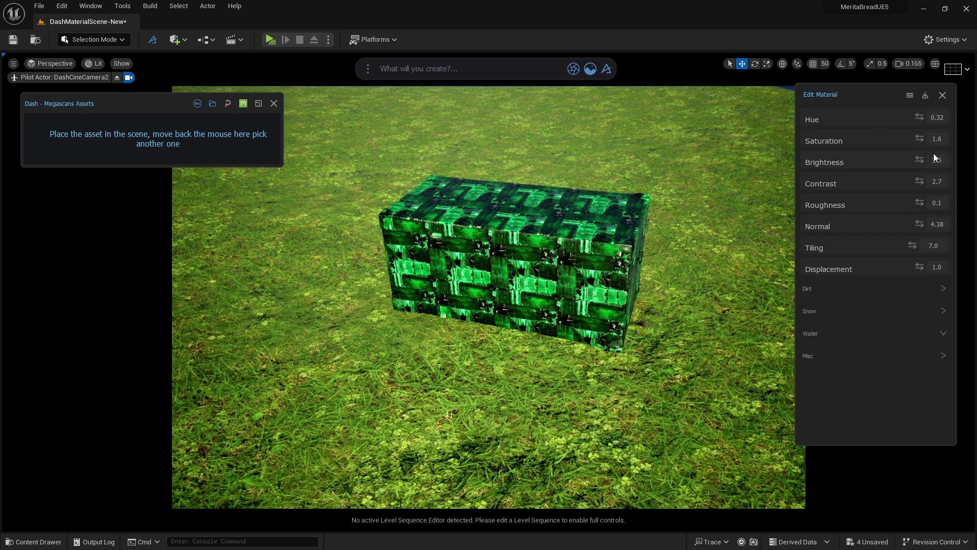
{"action": "left_click", "coordinate": [909, 97]}
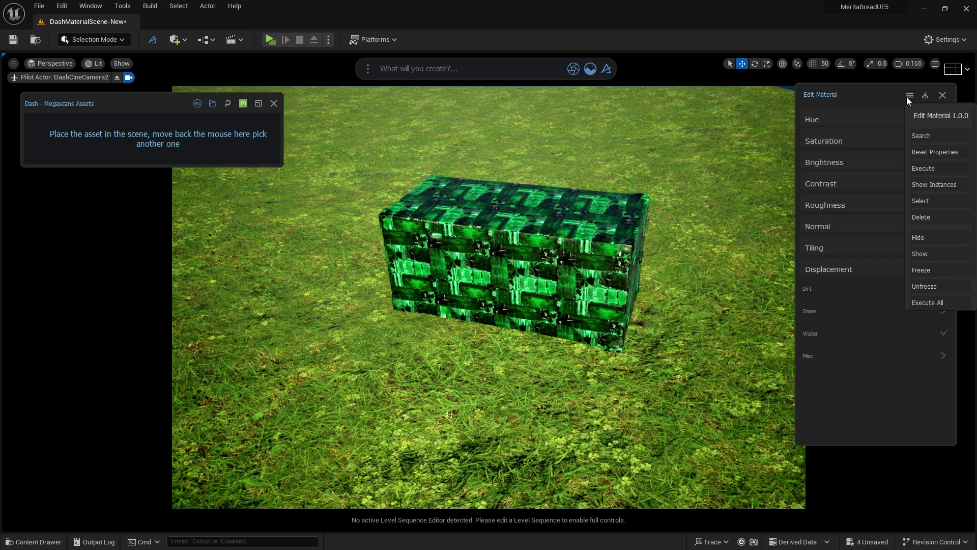
{"action": "left_click", "coordinate": [917, 154]}
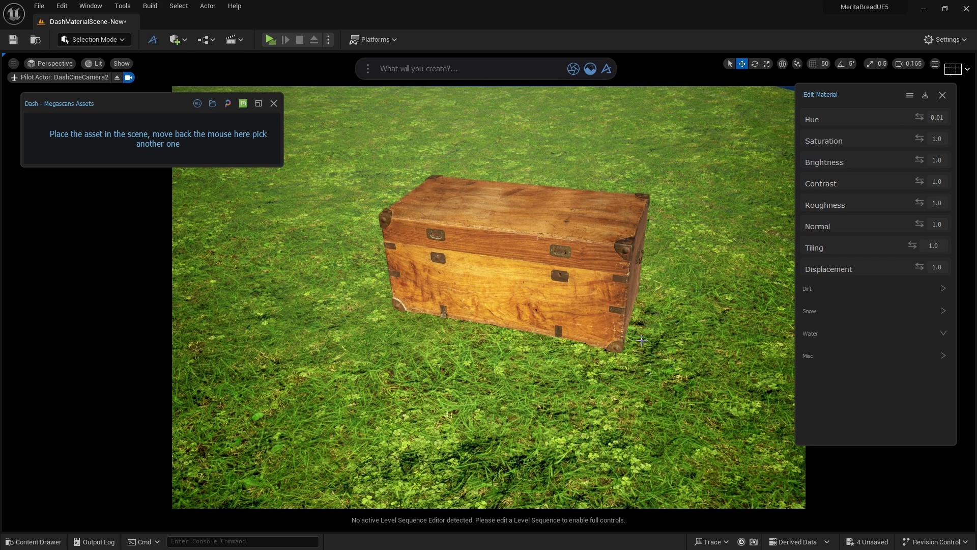
Step: Enable dirt on the chest's material with intensity 0.8, hue 0.8, saturation 0.74 and brightness 0.15
{"action": "left_click", "coordinate": [881, 298]}
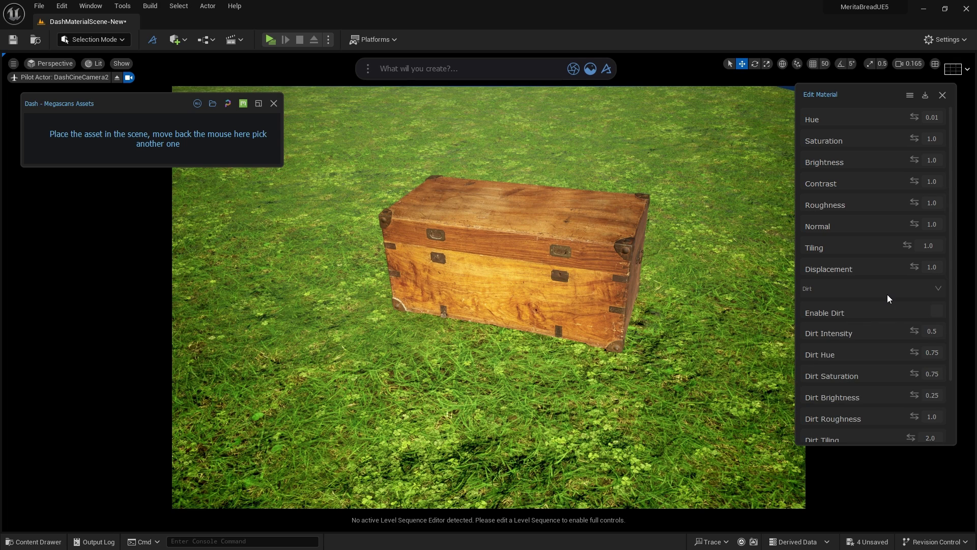
{"action": "left_click", "coordinate": [936, 313]}
{"action": "left_click_drag", "start_coordinate": [914, 331], "coordinate": [919, 352]}
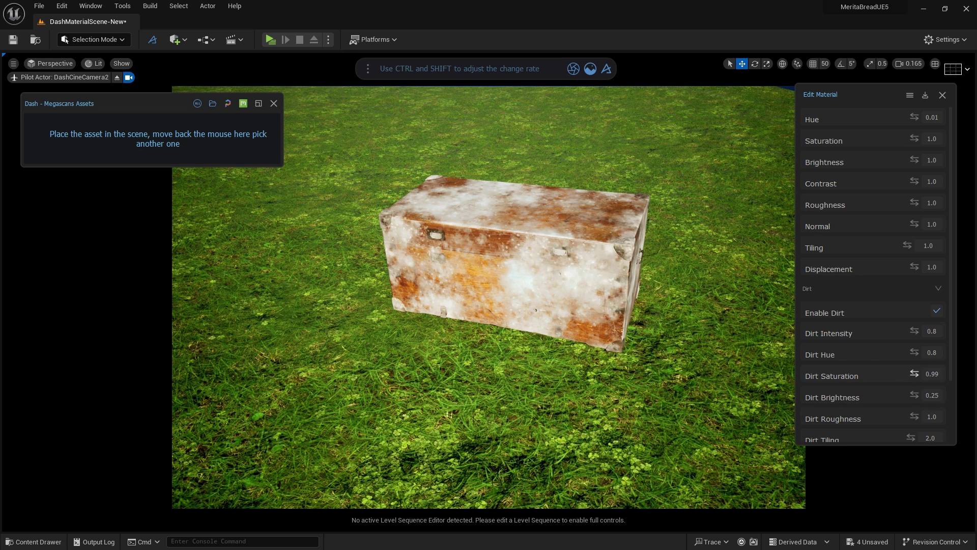
{"action": "left_click_drag", "start_coordinate": [915, 373], "coordinate": [886, 416]}
Step: Rotate the chest about its vertical axis so its narrow end faces the camera
{"action": "left_click", "coordinate": [553, 292]}
{"action": "key", "text": "e"}
{"action": "left_click_drag", "start_coordinate": [514, 333], "coordinate": [583, 329]}
{"action": "key", "text": "w"}
Step: Set the chest's dirt tiling to 0.9 and turn its dirt effect off
{"action": "left_click_drag", "start_coordinate": [914, 416], "coordinate": [940, 416]}
{"action": "scroll", "coordinate": [918, 396], "scroll_direction": "down", "scroll_amount": 2}
{"action": "left_click_drag", "start_coordinate": [911, 377], "coordinate": [868, 365]}
{"action": "scroll", "coordinate": [868, 364], "scroll_direction": "down", "scroll_amount": 1}
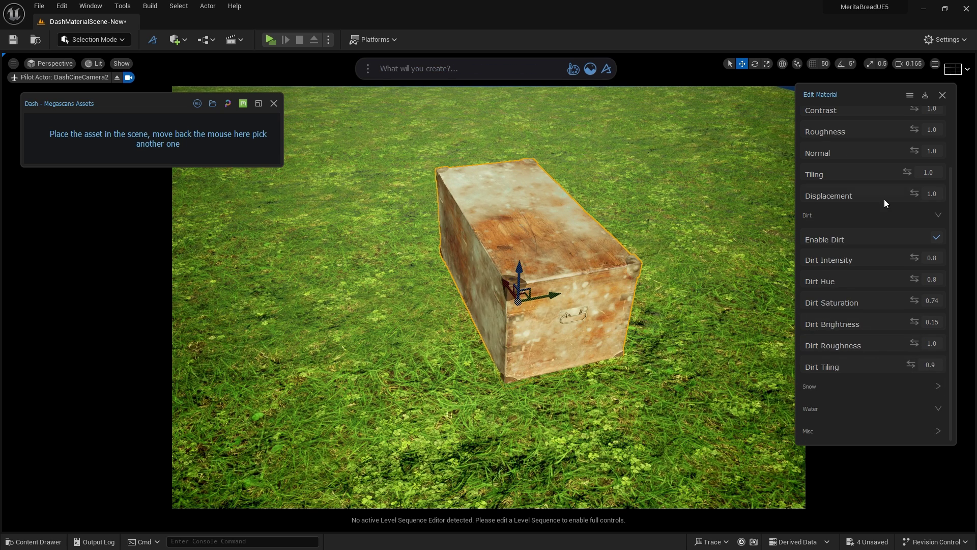
{"action": "left_click", "coordinate": [938, 238]}
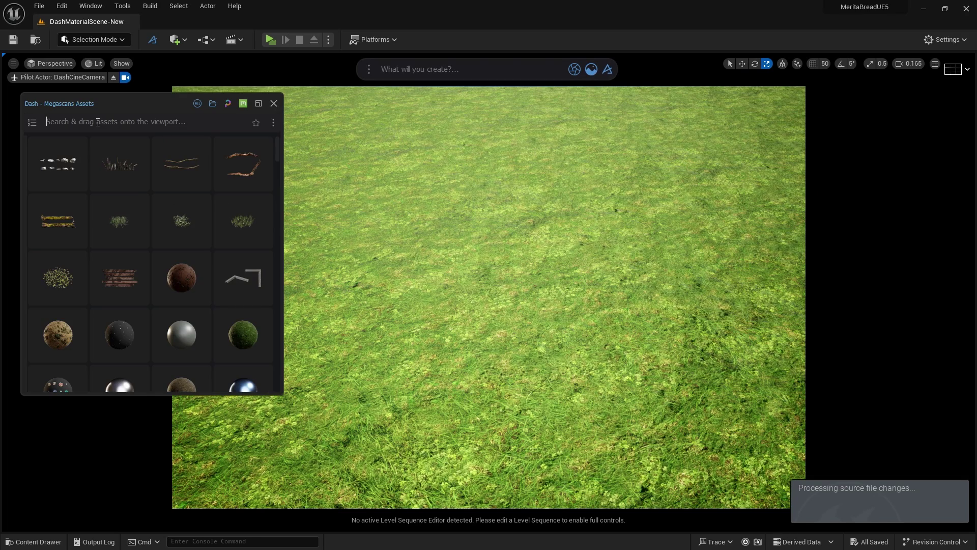
Step: Place the terracotta bust and the stone lion statue on the grass, and open the bust's material properties
{"action": "left_click_drag", "start_coordinate": [119, 220], "coordinate": [569, 221]}
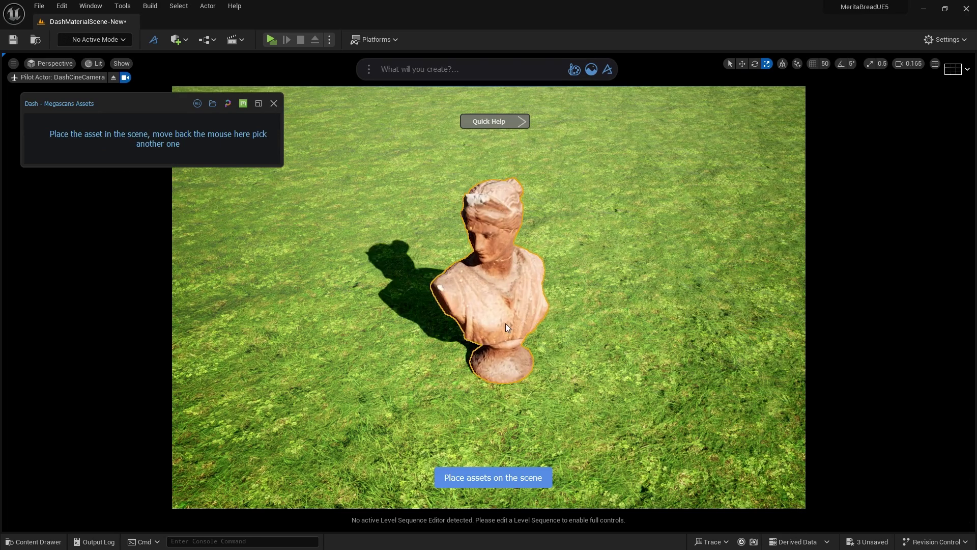
{"action": "left_click_drag", "start_coordinate": [58, 162], "coordinate": [394, 311]}
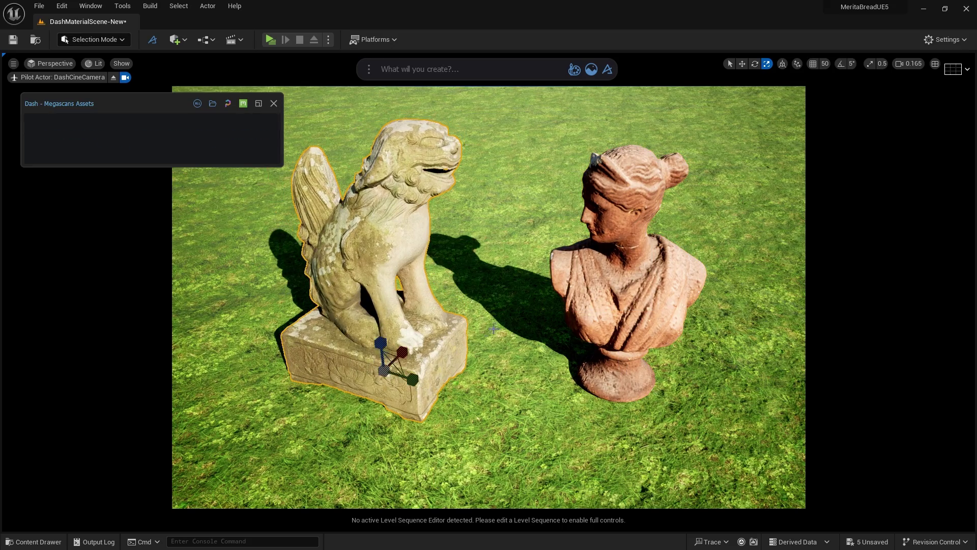
{"action": "left_click", "coordinate": [576, 69]}
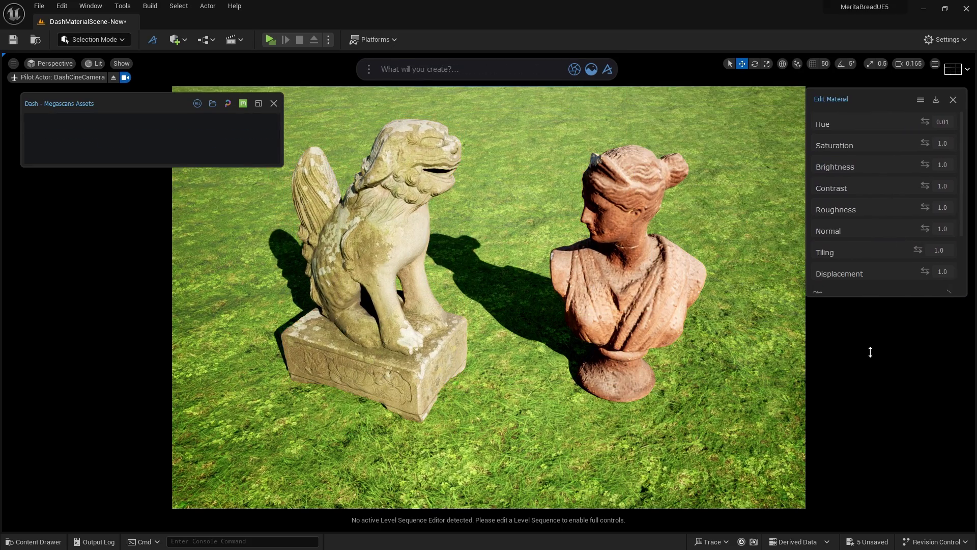
{"action": "mouse_move", "coordinate": [721, 199]}
{"action": "right_mouse_down"}
{"action": "mouse_move", "coordinate": [723, 184]}
{"action": "mouse_move", "coordinate": [712, 196]}
{"action": "mouse_move", "coordinate": [721, 199]}
{"action": "right_mouse_up"}
{"action": "left_click", "coordinate": [705, 274]}
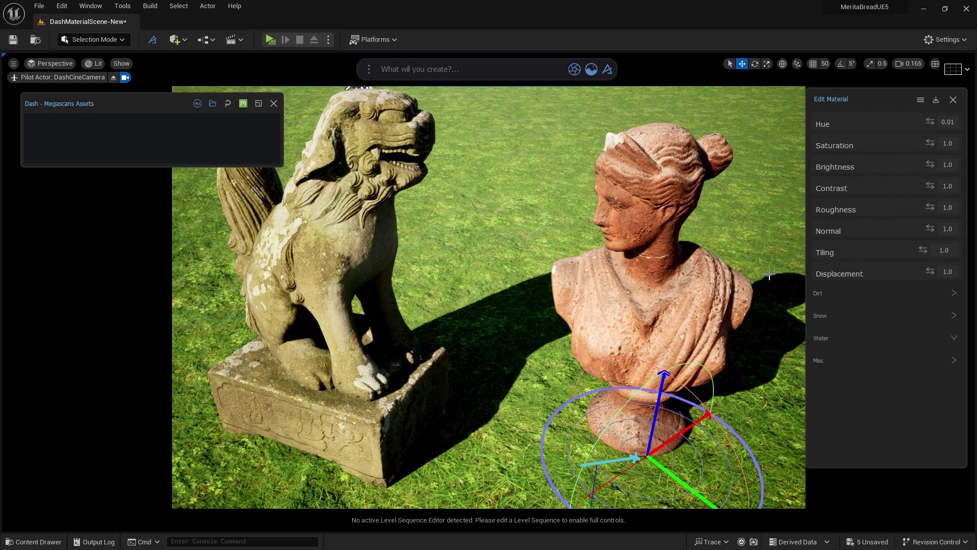
Step: Enable snow on the bust's material with sharpness 4.0, slope 0.73, normal 3.5 and tiling 2.56
{"action": "left_click", "coordinate": [884, 316]}
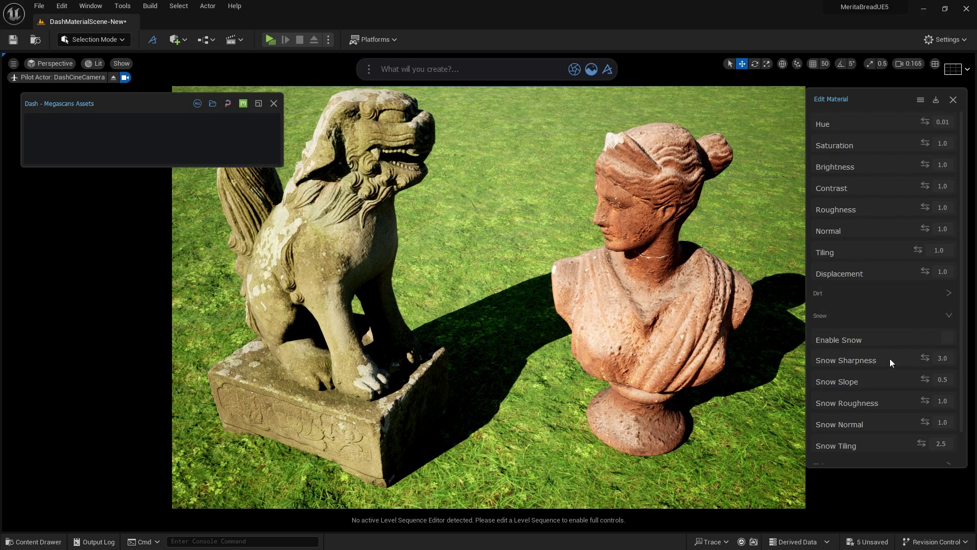
{"action": "left_click", "coordinate": [945, 338]}
{"action": "left_click_drag", "start_coordinate": [925, 358], "coordinate": [929, 358]}
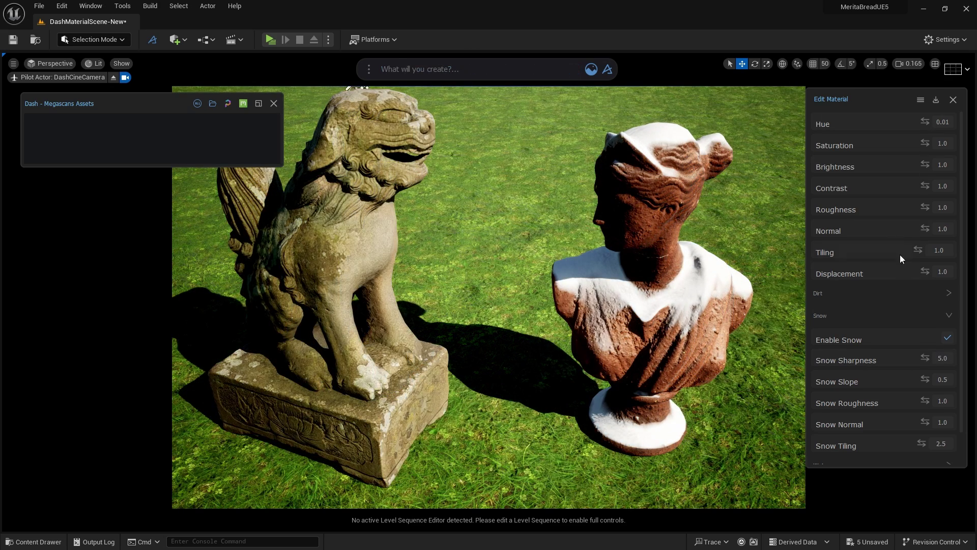
{"action": "scroll", "coordinate": [901, 258], "scroll_direction": "down", "scroll_amount": 2}
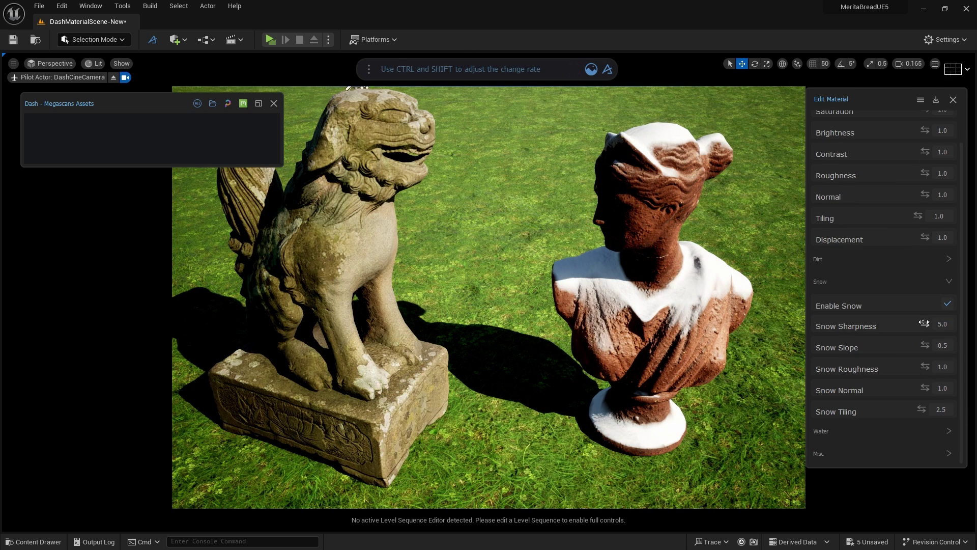
{"action": "left_click_drag", "start_coordinate": [924, 323], "coordinate": [925, 345]}
{"action": "mouse_move", "coordinate": [925, 388]}
{"action": "left_mouse_down"}
{"action": "mouse_move", "coordinate": [936, 387]}
{"action": "mouse_move", "coordinate": [911, 409]}
{"action": "mouse_move", "coordinate": [934, 409]}
{"action": "left_mouse_up"}
Step: Open the stone lion statue's material properties and enable snow on it
{"action": "mouse_move", "coordinate": [519, 278]}
{"action": "right_mouse_down"}
{"action": "mouse_move", "coordinate": [501, 279]}
{"action": "mouse_move", "coordinate": [519, 278]}
{"action": "right_mouse_up"}
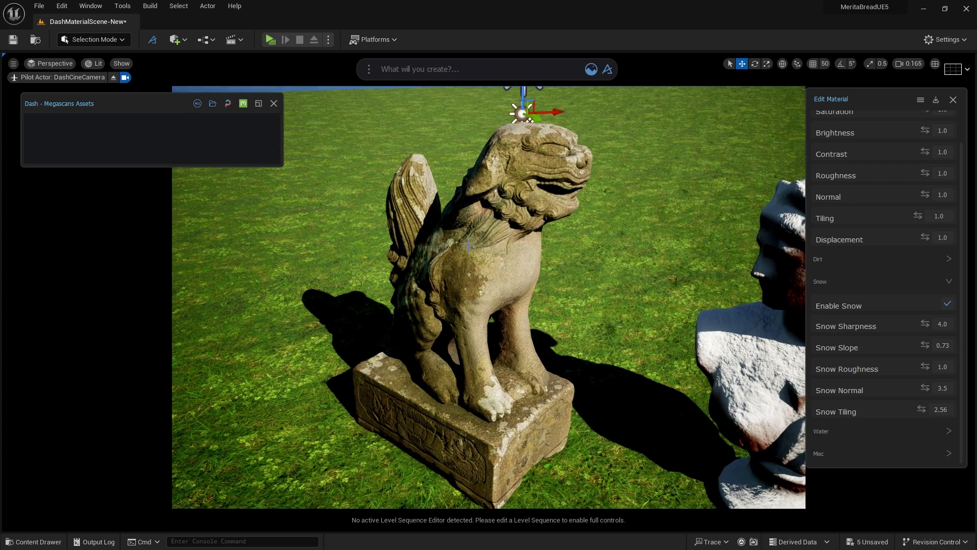
{"action": "left_click", "coordinate": [495, 255]}
{"action": "left_click", "coordinate": [590, 66]}
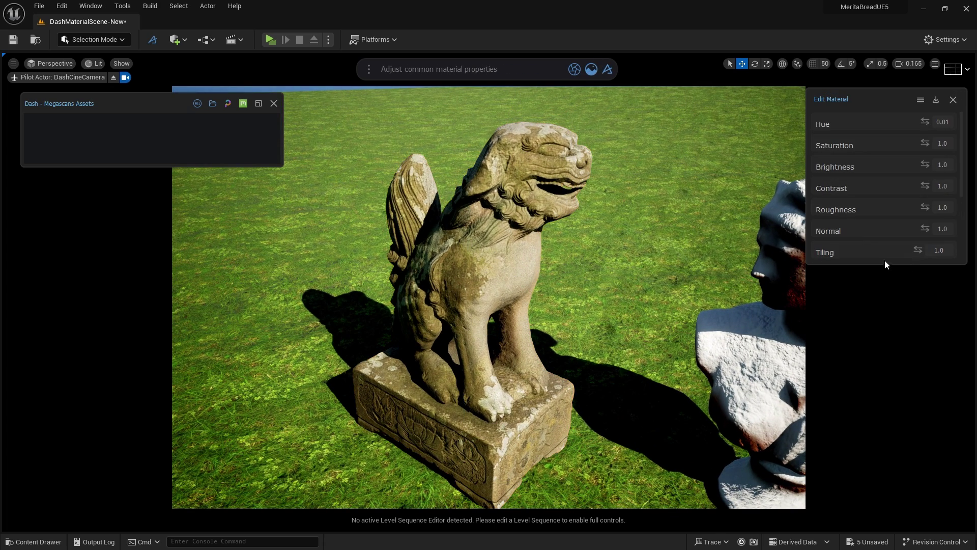
{"action": "left_click", "coordinate": [943, 316]}
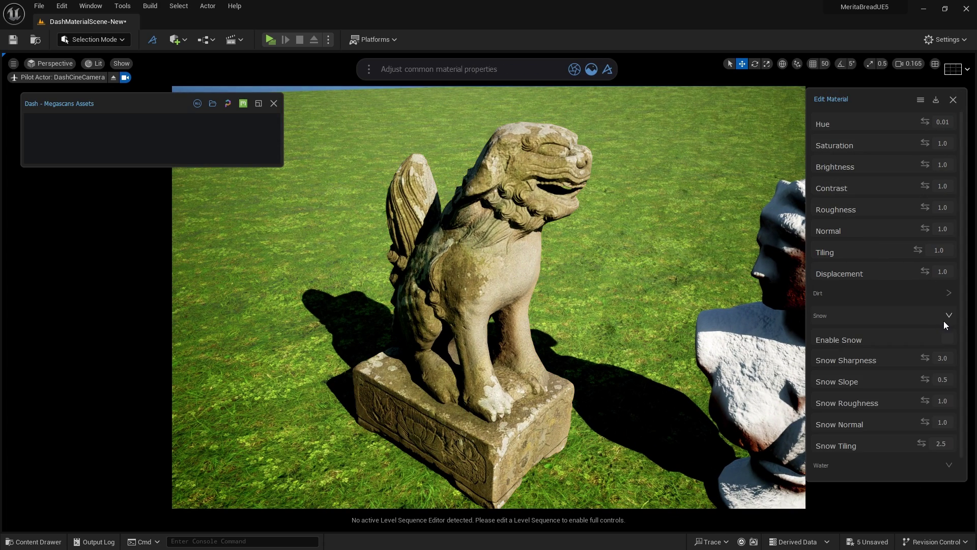
{"action": "left_click", "coordinate": [946, 340]}
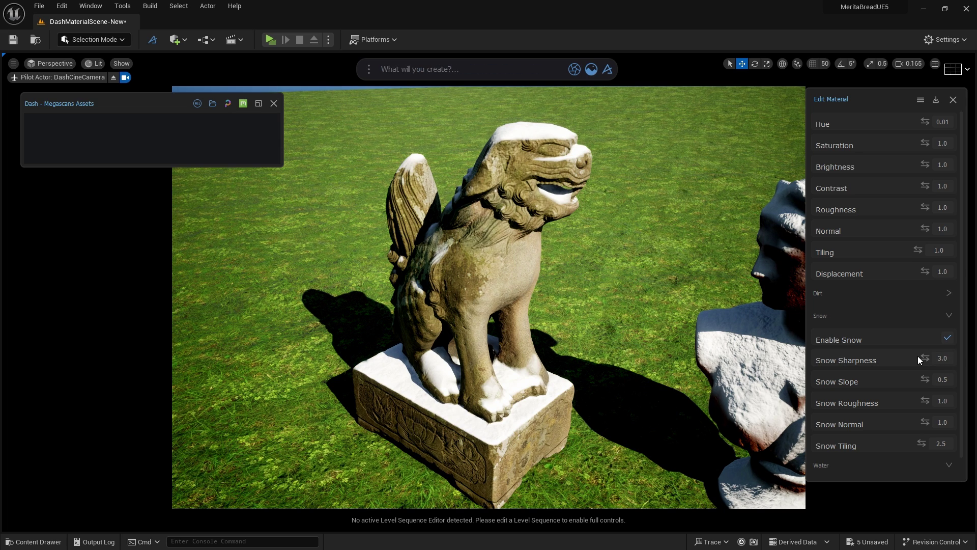
Step: Set the lion statue's snow sharpness to 3.47, snow slope to 0.56 and material brightness to 0.17
{"action": "left_click_drag", "start_coordinate": [924, 357], "coordinate": [937, 358]}
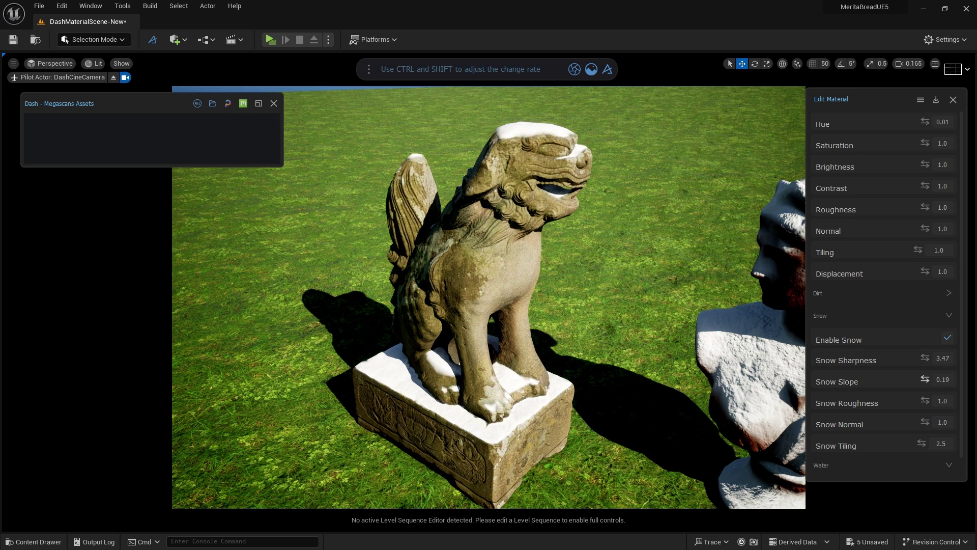
{"action": "mouse_move", "coordinate": [924, 379]}
{"action": "left_mouse_down"}
{"action": "mouse_move", "coordinate": [947, 379]}
{"action": "mouse_move", "coordinate": [927, 379]}
{"action": "left_mouse_up"}
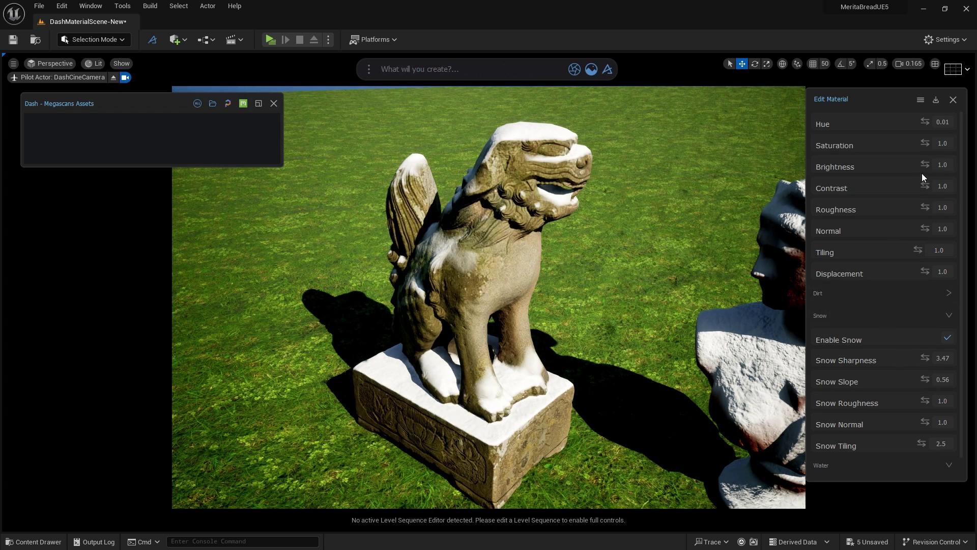
{"action": "left_click_drag", "start_coordinate": [925, 164], "coordinate": [911, 165]}
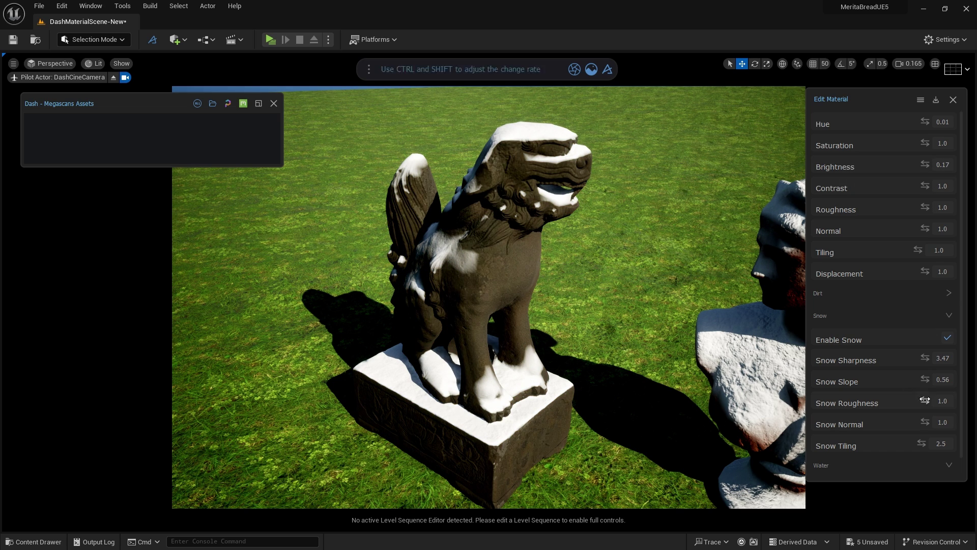
Step: Increase the snow coverage on the lion statue with snow sharpness 15.0 and snow slope 0.67
{"action": "left_click_drag", "start_coordinate": [925, 379], "coordinate": [941, 362]}
{"action": "key", "text": "Return"}
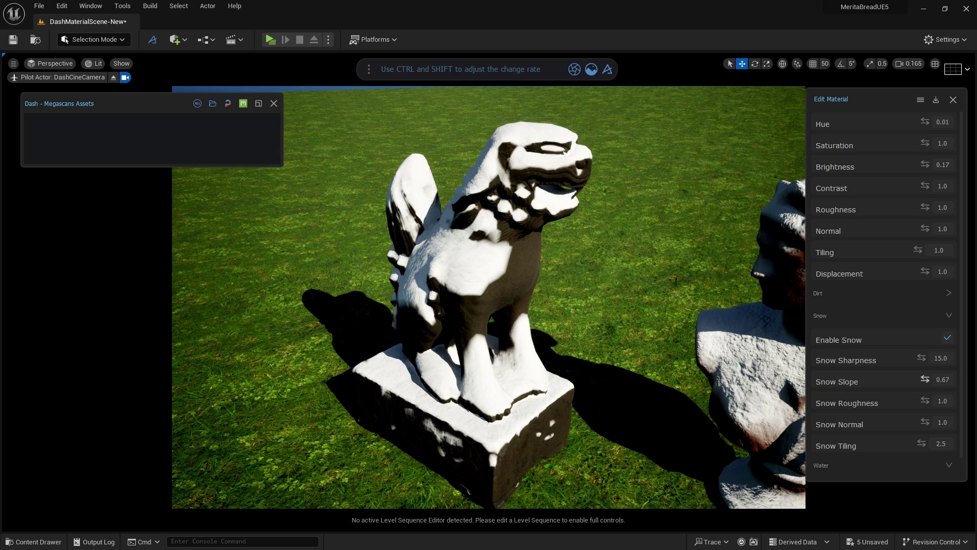
{"action": "type", "text": "2"}
{"action": "key", "text": "Return"}
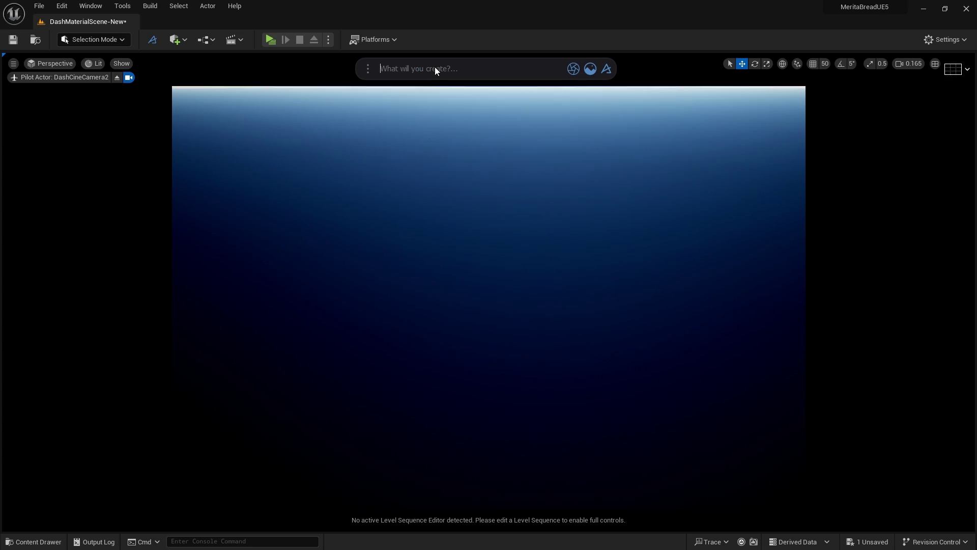
Step: Generate a terrain with Dash and set its scale to 0.21, curved to -2.5 and UV scale to 1.06
{"action": "type", "text": "terrain"}
{"action": "key", "text": "Return"}
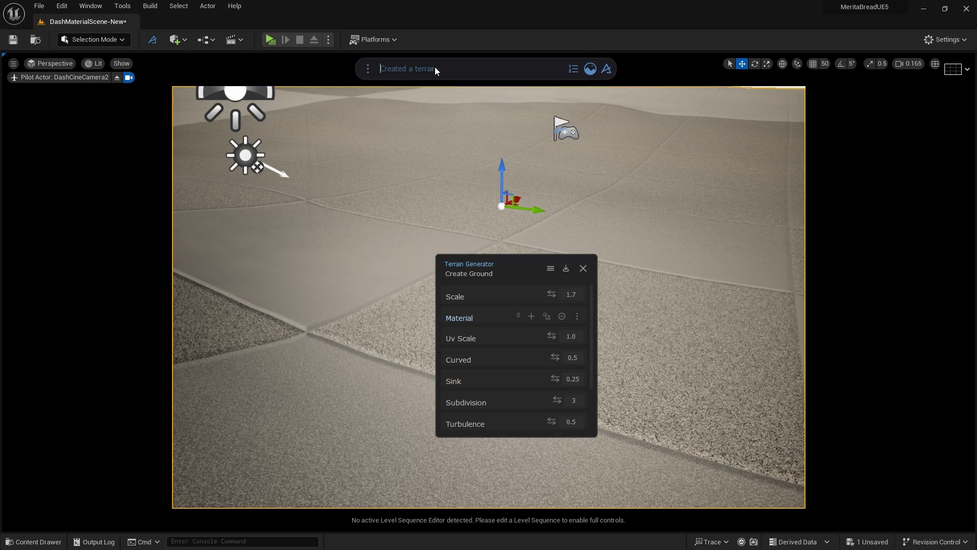
{"action": "left_click_drag", "start_coordinate": [552, 293], "coordinate": [476, 294]}
{"action": "left_click_drag", "start_coordinate": [555, 357], "coordinate": [402, 358]}
{"action": "left_click_drag", "start_coordinate": [552, 336], "coordinate": [554, 336]}
{"action": "left_click_drag", "start_coordinate": [552, 293], "coordinate": [553, 293]}
Step: Refine the terrain with turbulence 3.6, height 1.1, mid turbulence 0.7 and subdivision 25, and close its settings
{"action": "mouse_move", "coordinate": [558, 399]}
{"action": "left_mouse_down"}
{"action": "mouse_move", "coordinate": [559, 359]}
{"action": "mouse_move", "coordinate": [570, 359]}
{"action": "mouse_move", "coordinate": [558, 381]}
{"action": "left_mouse_up"}
{"action": "scroll", "coordinate": [557, 397], "scroll_direction": "down", "scroll_amount": 2}
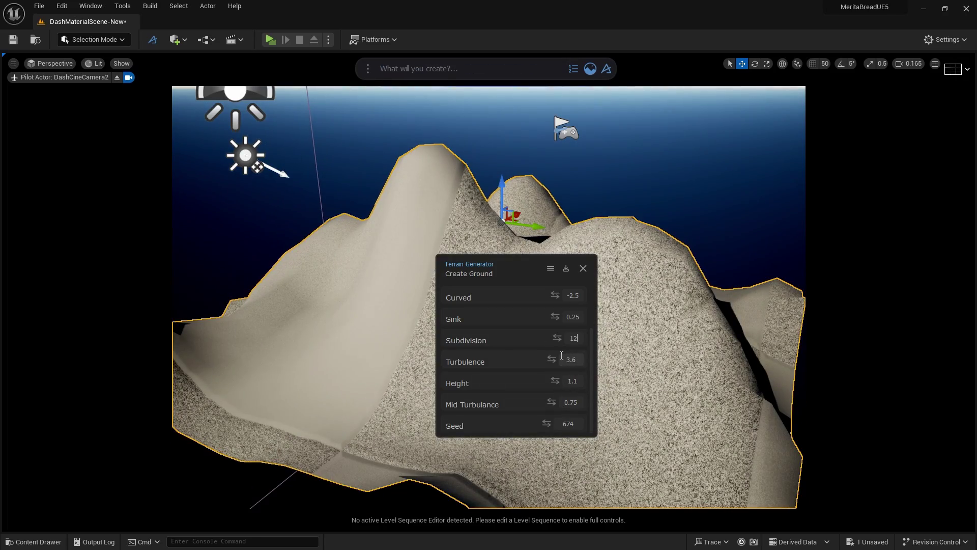
{"action": "key", "text": "Return"}
{"action": "left_click_drag", "start_coordinate": [552, 402], "coordinate": [548, 402]}
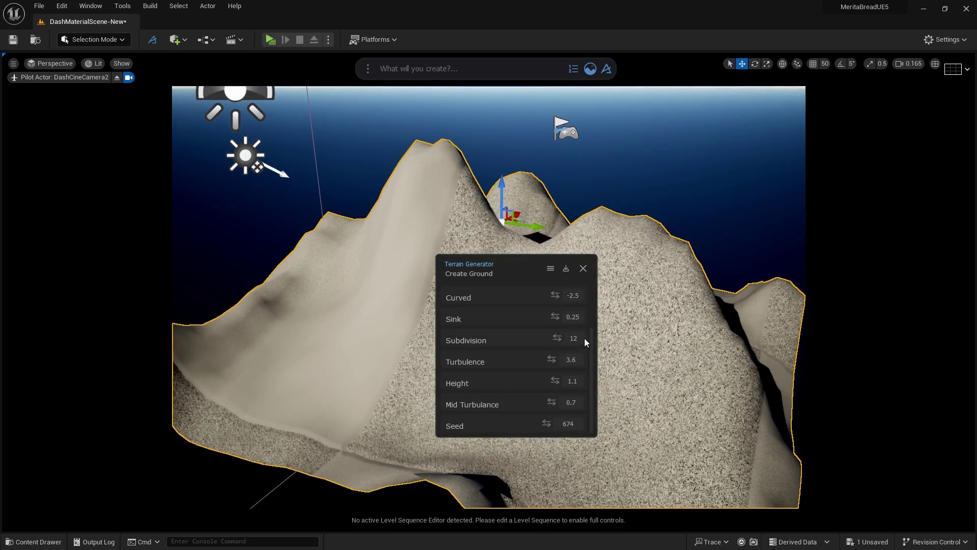
{"action": "key", "text": "Return"}
{"action": "left_click", "coordinate": [583, 268]}
Step: Apply the green grass surface from the Megascans assets to the terrain
{"action": "right_click_drag", "start_coordinate": [605, 321], "coordinate": [550, 321]}
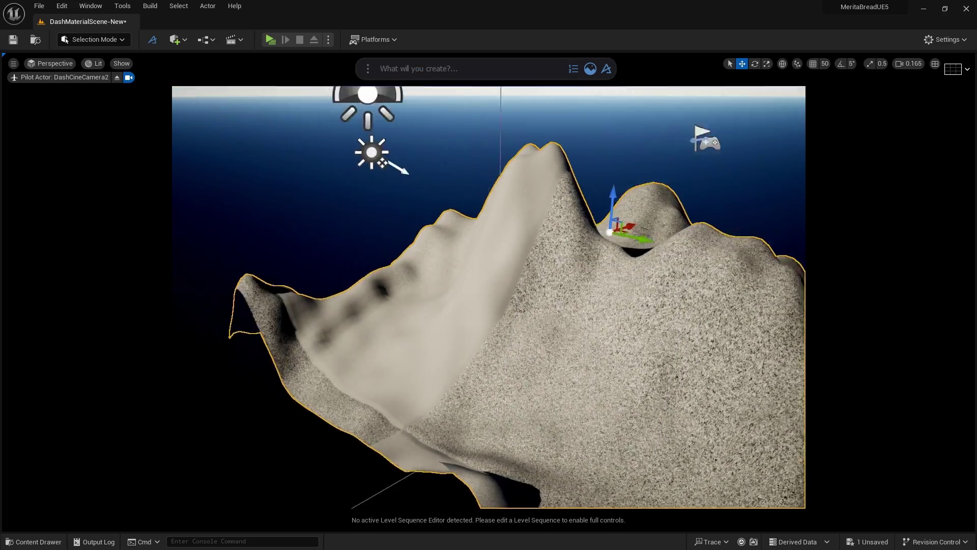
{"action": "key", "text": "f"}
{"action": "scroll", "coordinate": [605, 322], "scroll_direction": "up", "scroll_amount": 5}
{"action": "left_click_drag", "start_coordinate": [605, 322], "coordinate": [623, 308], "text": "alt"}
{"action": "right_click_drag", "start_coordinate": [605, 321], "coordinate": [607, 337]}
{"action": "key", "text": "g"}
{"action": "key", "text": "g"}
{"action": "left_click", "coordinate": [590, 69]}
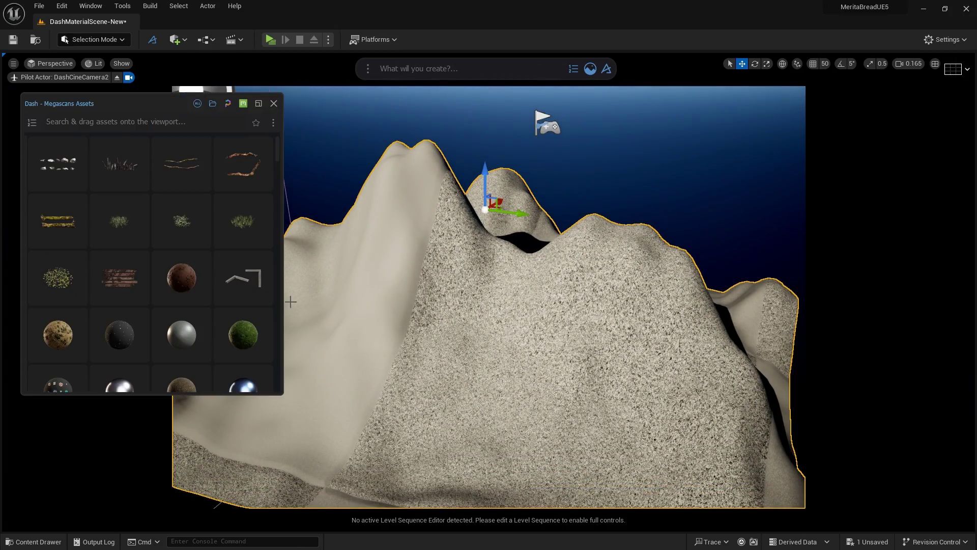
{"action": "left_click_drag", "start_coordinate": [247, 337], "coordinate": [473, 354]}
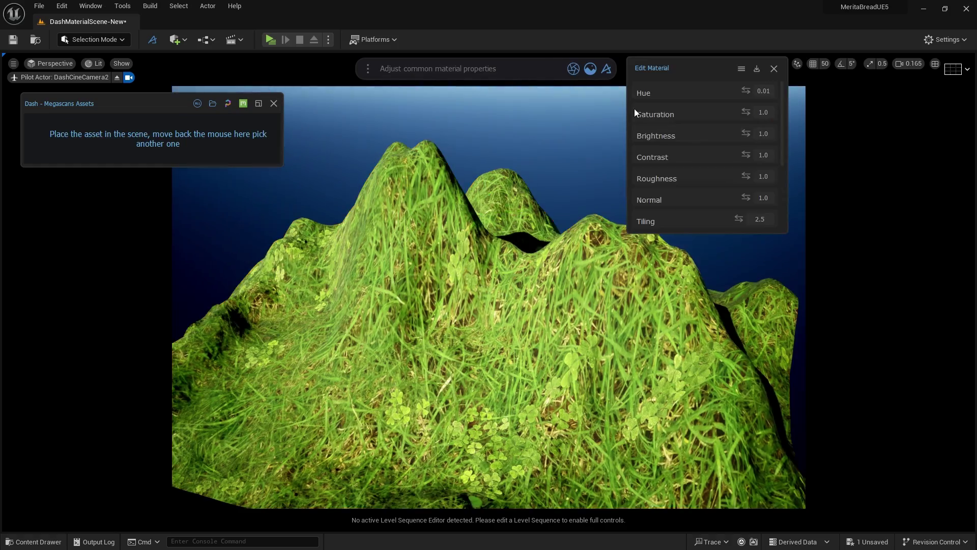
Step: Set the tiling of the terrain's grass material to 9.5
{"action": "left_click_drag", "start_coordinate": [704, 71], "coordinate": [888, 105]}
{"action": "left_click_drag", "start_coordinate": [903, 266], "coordinate": [905, 469]}
{"action": "left_click_drag", "start_coordinate": [930, 251], "coordinate": [962, 252]}
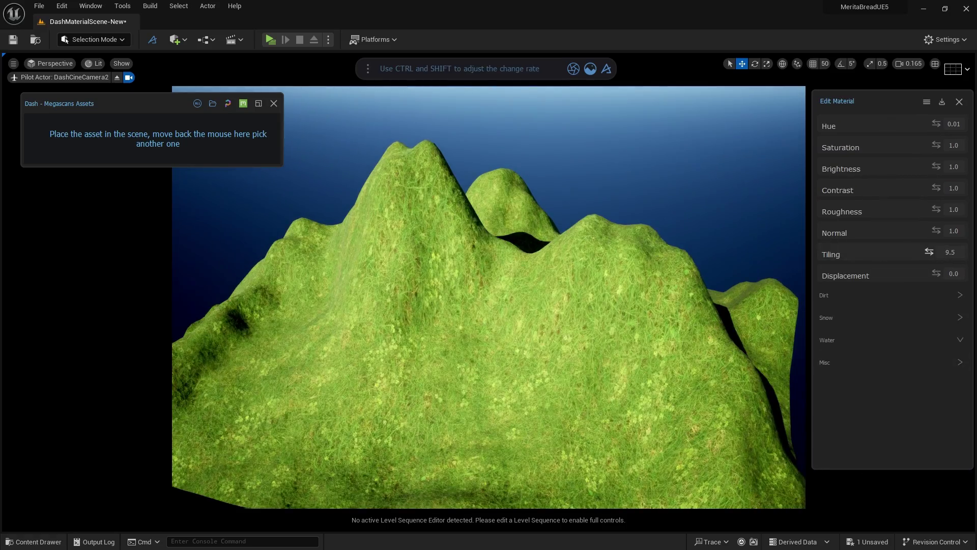
{"action": "left_click_drag", "start_coordinate": [559, 377], "coordinate": [566, 367], "text": "alt"}
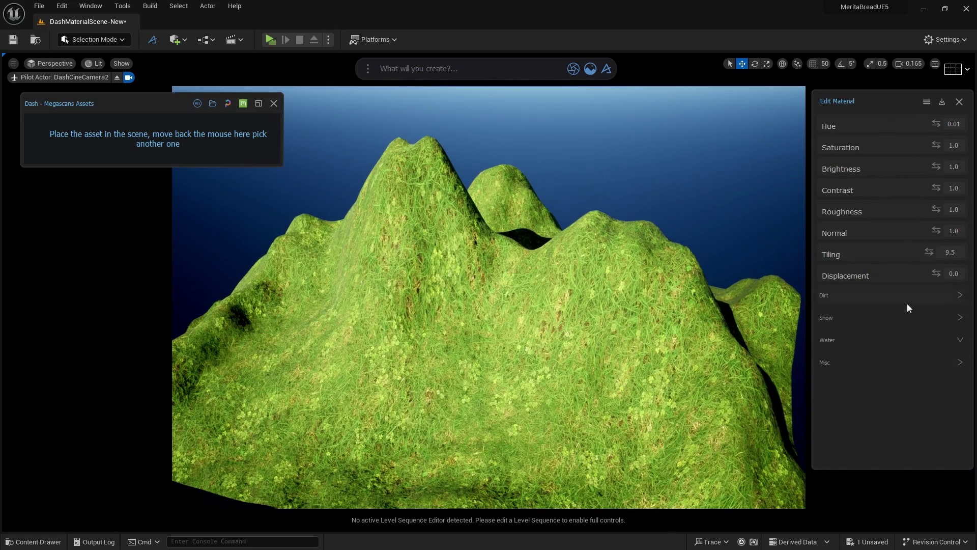
Step: Enable snow on the terrain's material with snow sharpness 3.4 and snow slope 0.49
{"action": "left_click", "coordinate": [918, 317]}
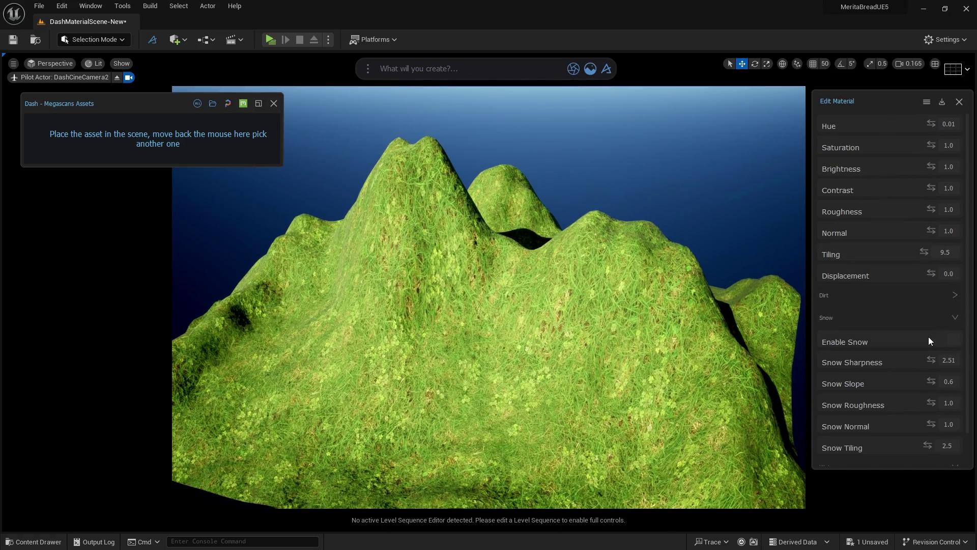
{"action": "left_click", "coordinate": [953, 340]}
{"action": "mouse_move", "coordinate": [931, 381]}
{"action": "left_mouse_down"}
{"action": "mouse_move", "coordinate": [918, 381]}
{"action": "mouse_move", "coordinate": [935, 360]}
{"action": "mouse_move", "coordinate": [922, 381]}
{"action": "mouse_move", "coordinate": [932, 381]}
{"action": "left_mouse_up"}
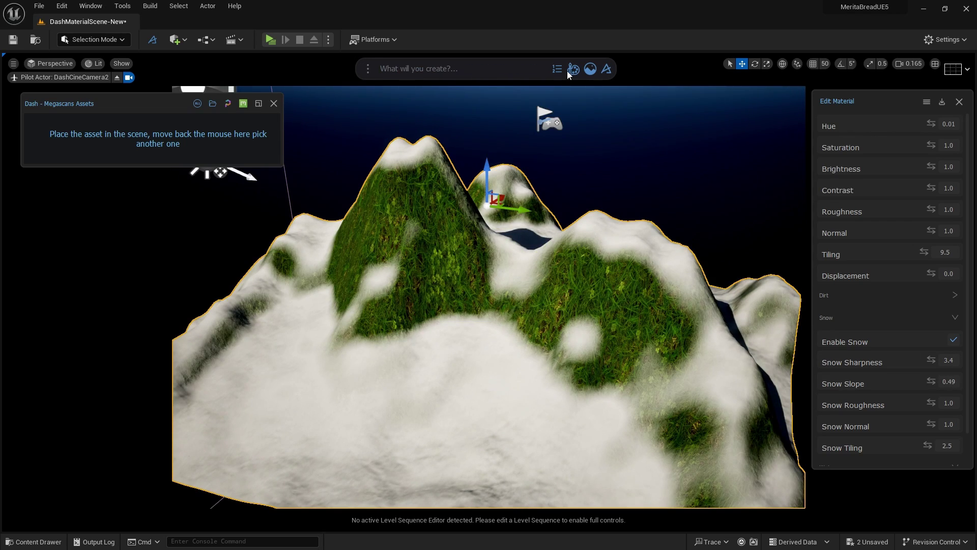
Step: Reshape the snowy terrain with scale 0.47, curved 1.7, turbulence 1.68 and height 1.18
{"action": "left_click", "coordinate": [589, 69]}
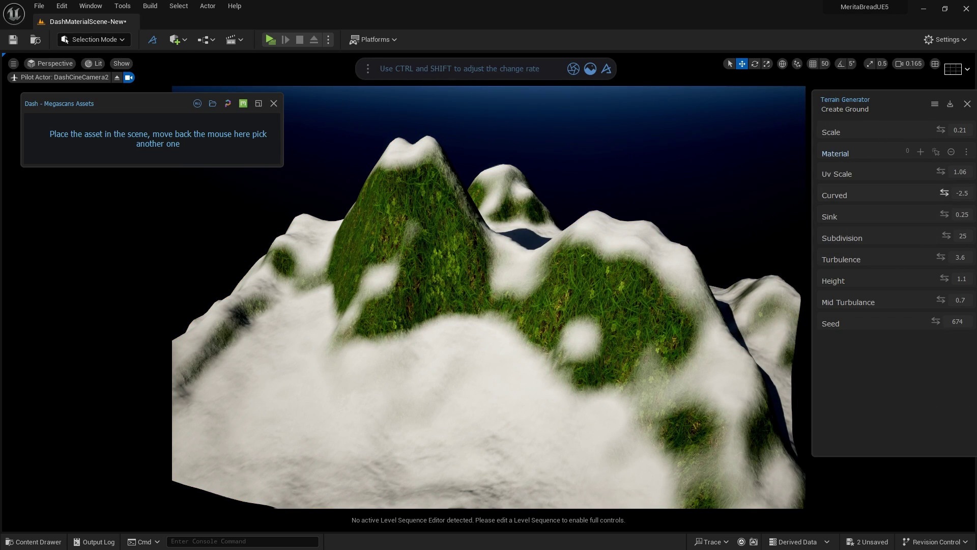
{"action": "mouse_move", "coordinate": [944, 193]}
{"action": "left_mouse_down"}
{"action": "mouse_move", "coordinate": [967, 193]}
{"action": "mouse_move", "coordinate": [952, 193]}
{"action": "left_mouse_up"}
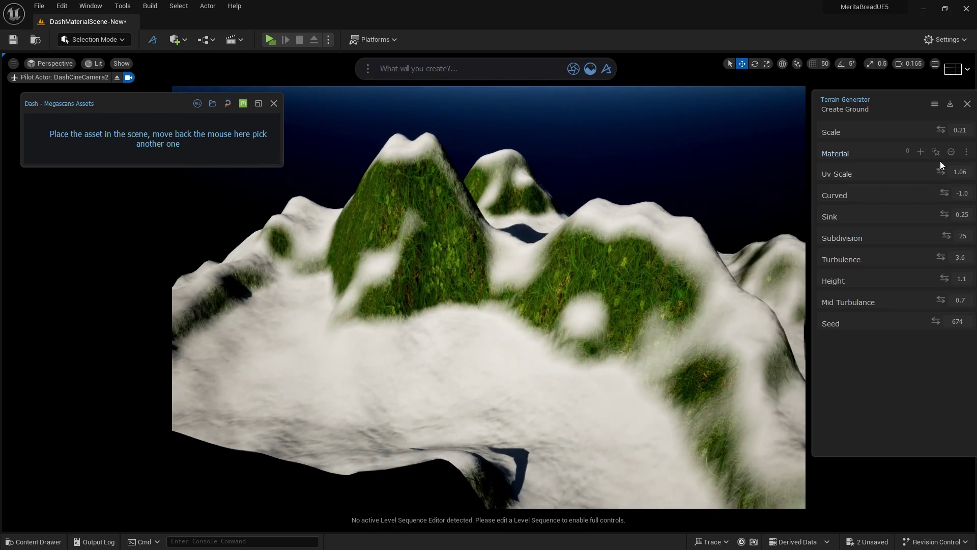
{"action": "left_click_drag", "start_coordinate": [942, 277], "coordinate": [936, 278]}
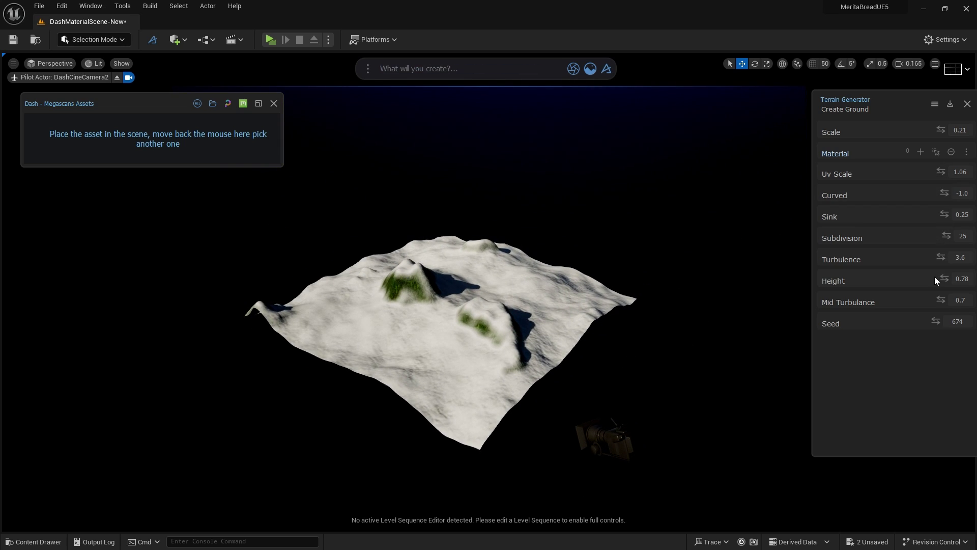
{"action": "left_click_drag", "start_coordinate": [939, 128], "coordinate": [941, 129]}
{"action": "left_click_drag", "start_coordinate": [944, 278], "coordinate": [938, 257]}
{"action": "left_click_drag", "start_coordinate": [944, 193], "coordinate": [947, 193]}
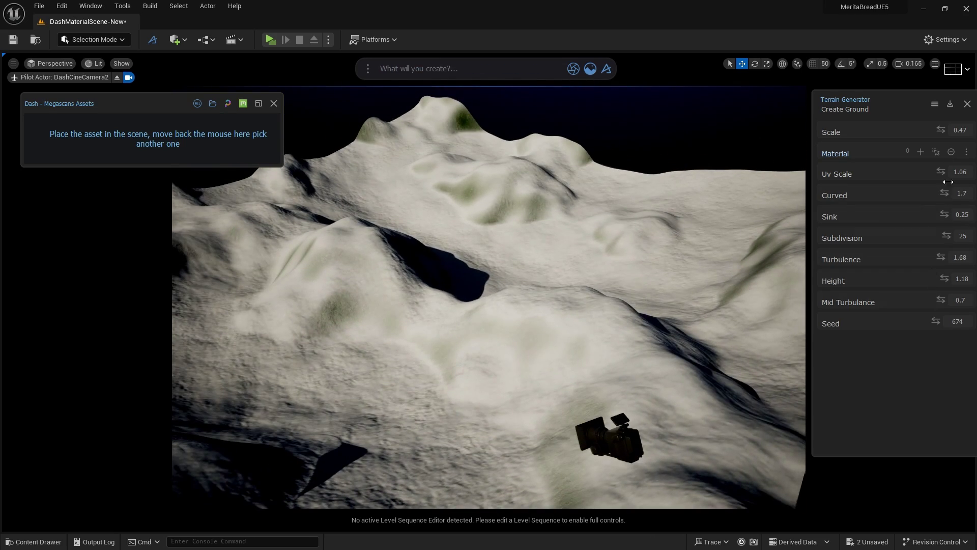
Step: Open the reshaped terrain's material properties and adjust its snow slope
{"action": "left_click", "coordinate": [561, 162]}
{"action": "left_click", "coordinate": [574, 69]}
{"action": "left_click_drag", "start_coordinate": [859, 264], "coordinate": [878, 438]}
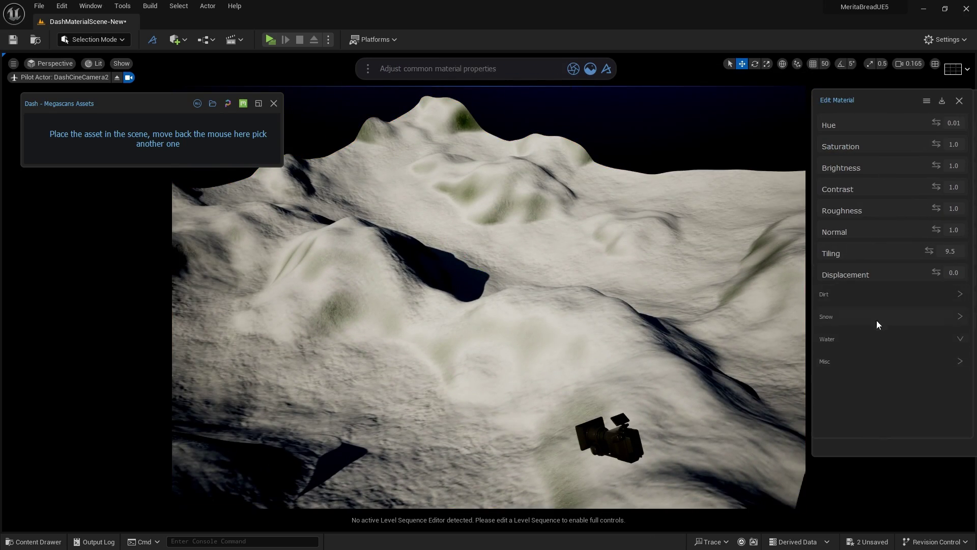
{"action": "left_click", "coordinate": [877, 321]}
{"action": "left_click_drag", "start_coordinate": [931, 380], "coordinate": [934, 380]}
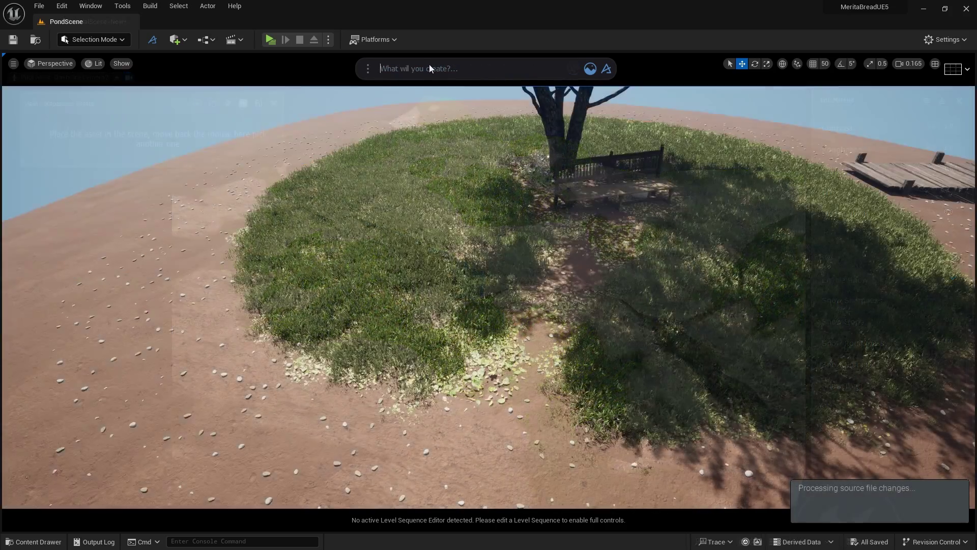
Step: Search Dash for water and create a water plane in the pond scene
{"action": "left_click", "coordinate": [429, 69]}
{"action": "type", "text": "w"}
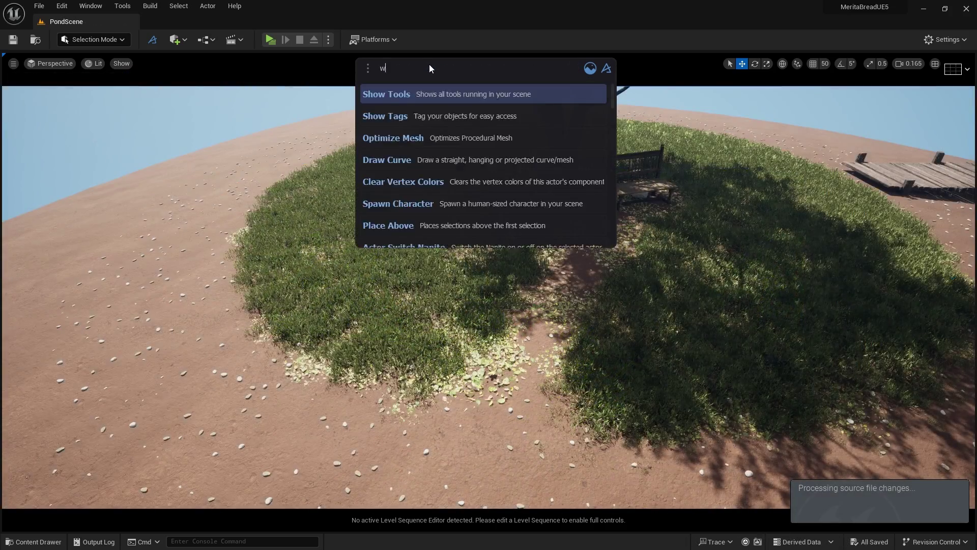
{"action": "type", "text": "ater"}
{"action": "left_click", "coordinate": [423, 97]}
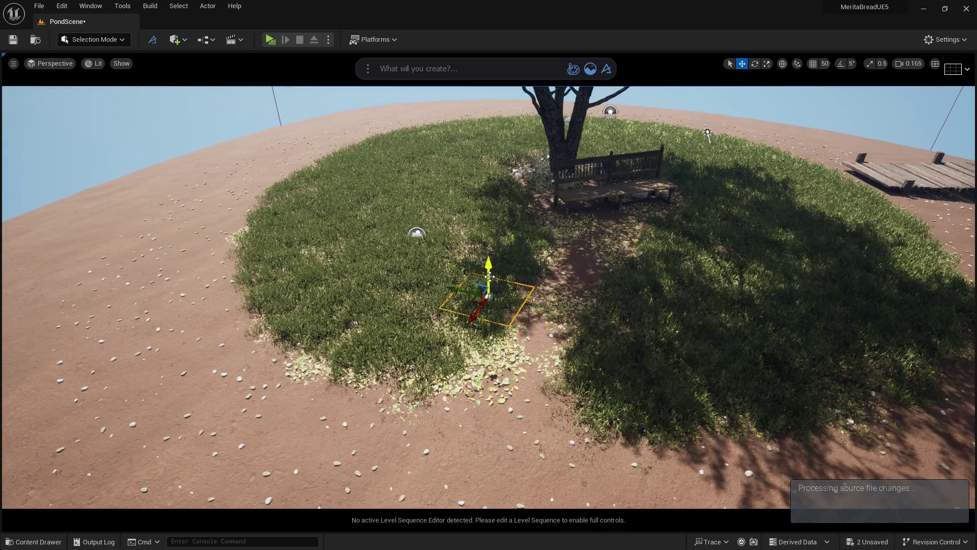
Step: Enlarge the water plane and position it so the water meets the pebbled shore beside the grass
{"action": "left_click_drag", "start_coordinate": [489, 276], "coordinate": [586, 203]}
{"action": "key", "text": "r"}
{"action": "key", "text": "w"}
{"action": "left_click_drag", "start_coordinate": [497, 205], "coordinate": [478, 278]}
{"action": "right_click_drag", "start_coordinate": [478, 279], "coordinate": [376, 333]}
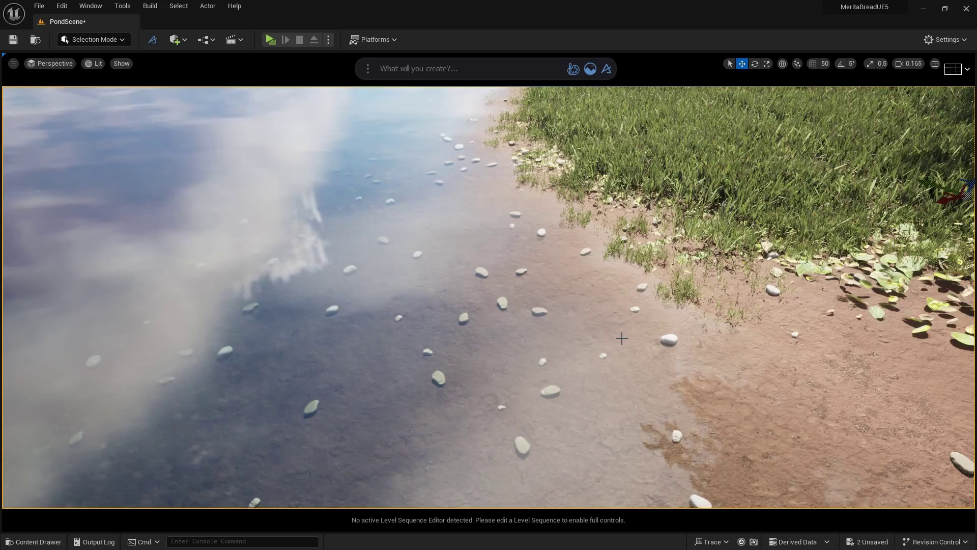
Step: Open the water plane's material properties and try a tiling of 50, settling on 150
{"action": "left_click", "coordinate": [569, 67]}
{"action": "left_click_drag", "start_coordinate": [693, 69], "coordinate": [850, 109]}
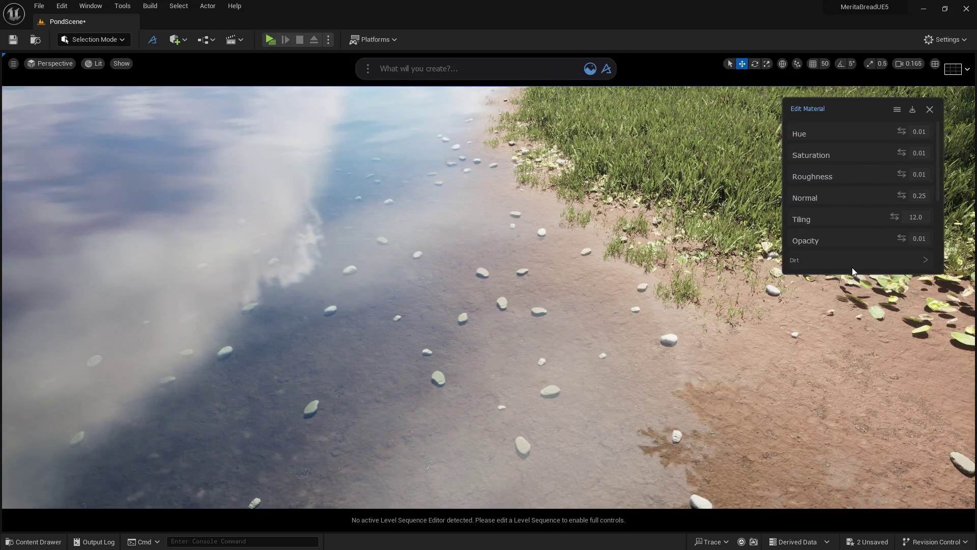
{"action": "left_click_drag", "start_coordinate": [852, 274], "coordinate": [860, 483]}
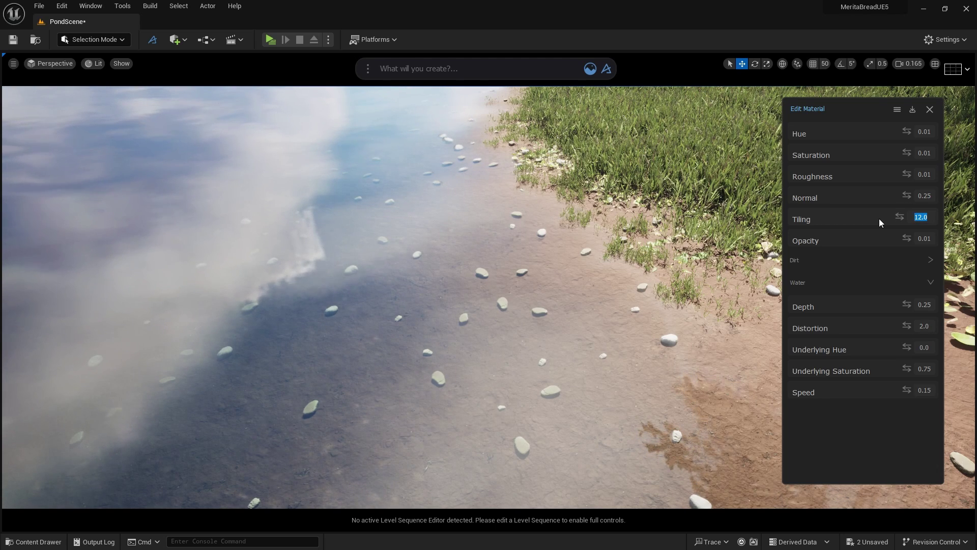
{"action": "type", "text": "50.0"}
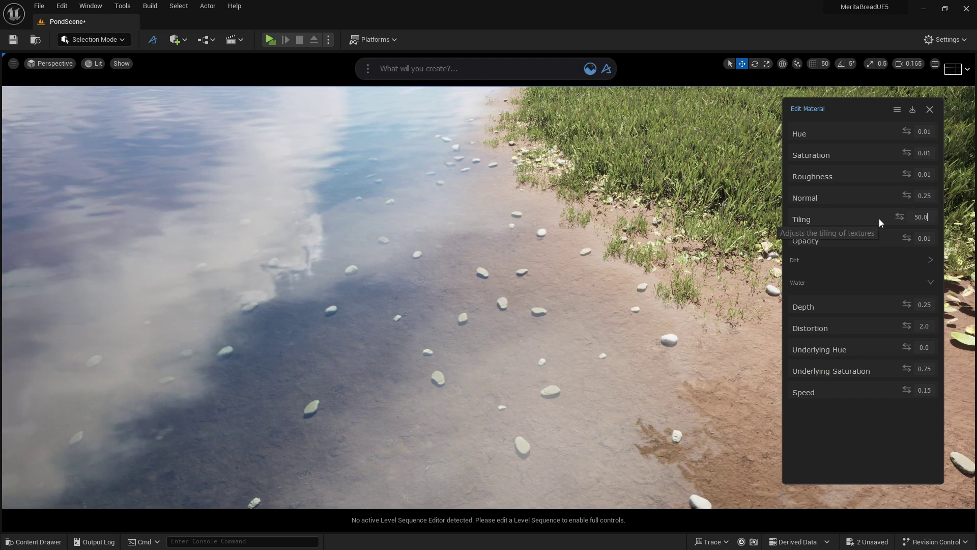
{"action": "key", "text": "Return"}
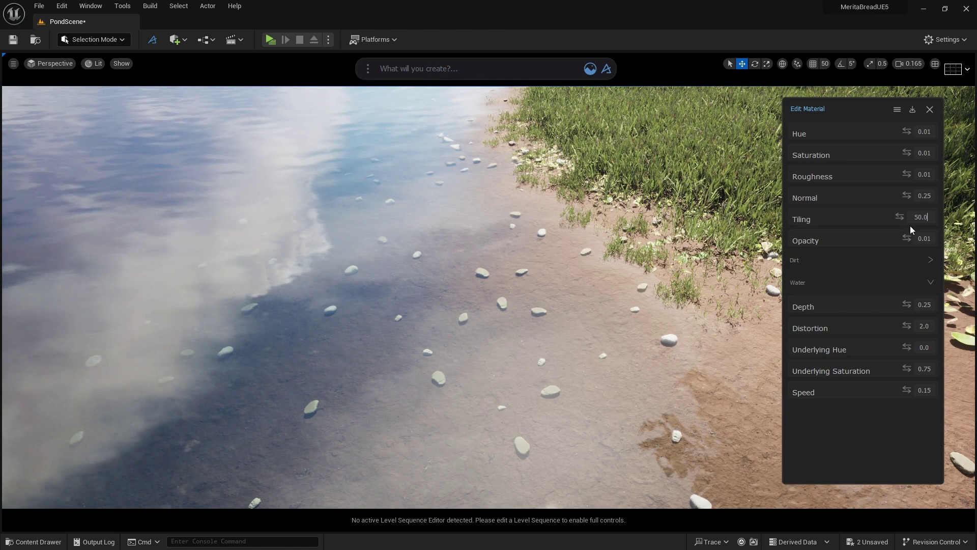
{"action": "type", "text": "150"}
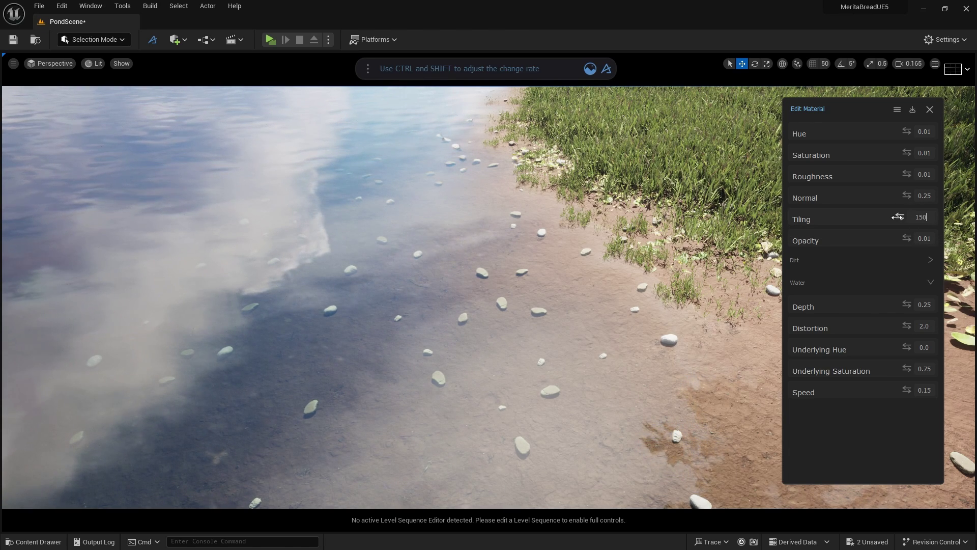
{"action": "key", "text": "Return"}
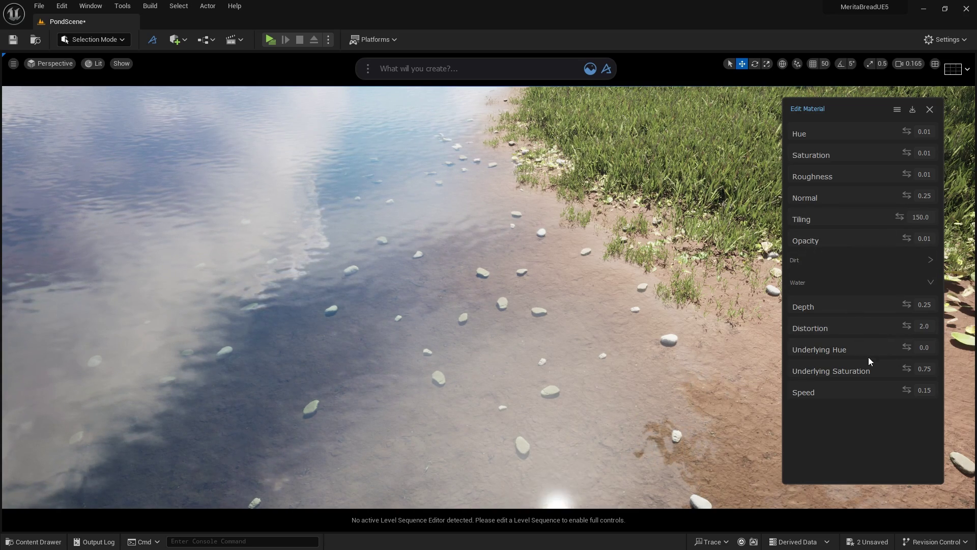
Step: Set the water's depth to 0.0 and adjust the water plane's height against the shore
{"action": "left_click_drag", "start_coordinate": [907, 304], "coordinate": [910, 304]}
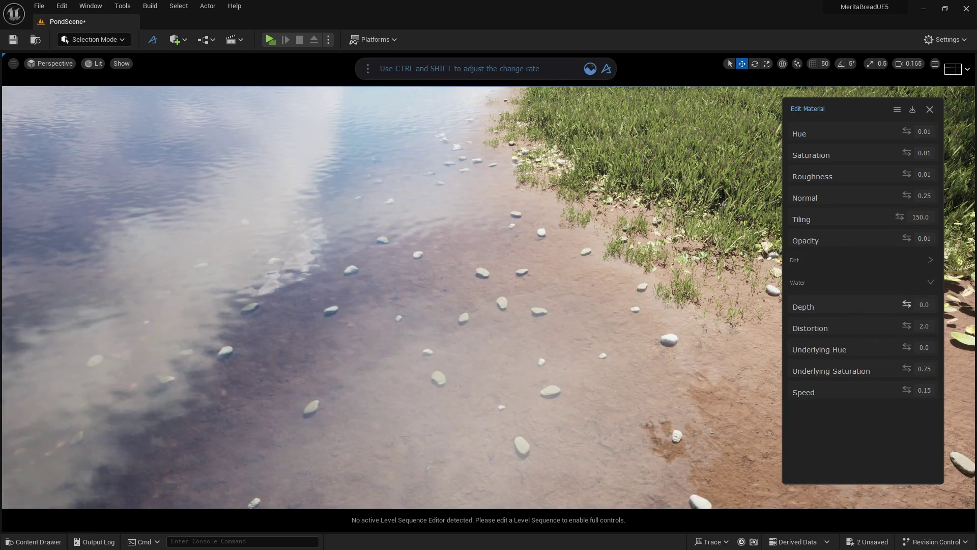
{"action": "left_click", "coordinate": [408, 217]}
{"action": "key", "text": "ctrl+z"}
{"action": "left_click_drag", "start_coordinate": [957, 209], "coordinate": [962, 173]}
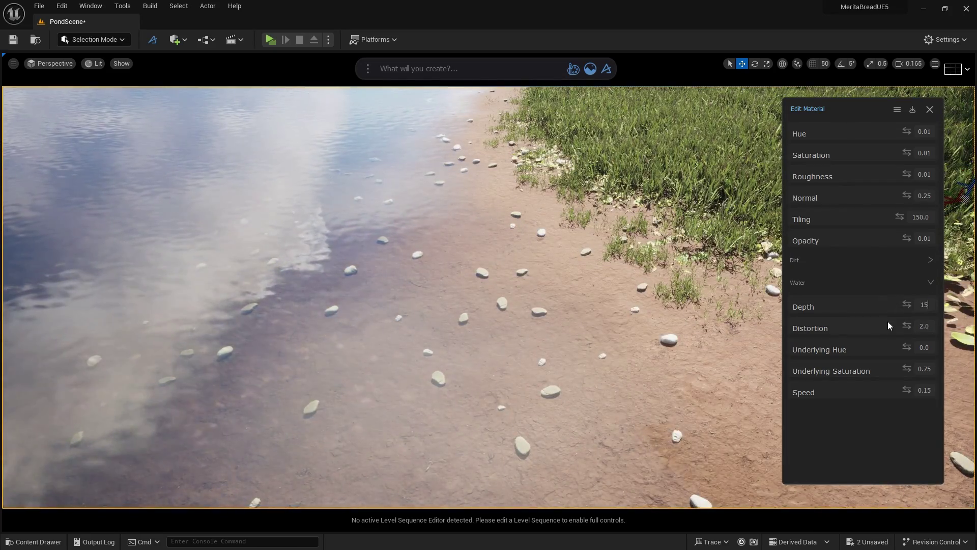
Step: Try water depths of 15, 0.15 and 0.5 on the pond, settling on a depth of 2.0
{"action": "type", "text": "15"}
{"action": "key", "text": "Return"}
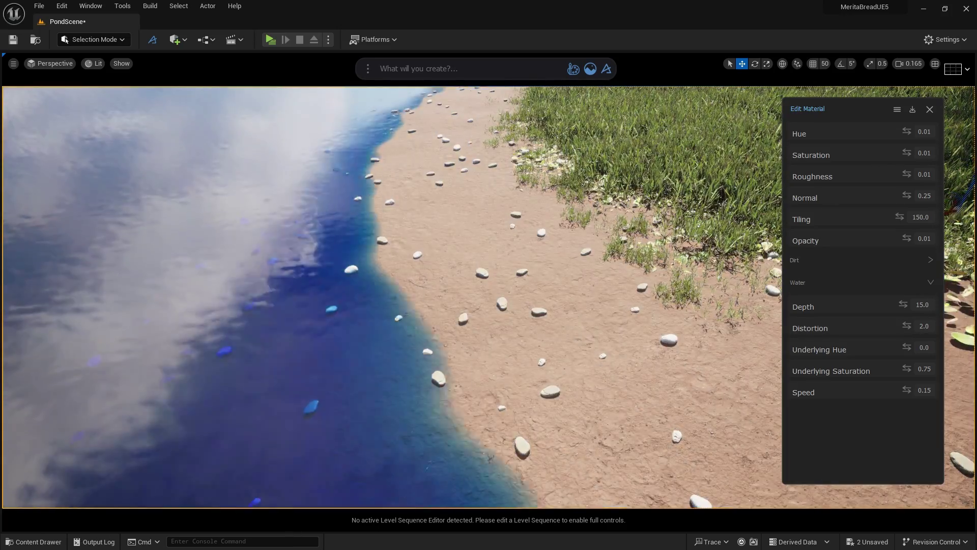
{"action": "type", "text": "0.15"}
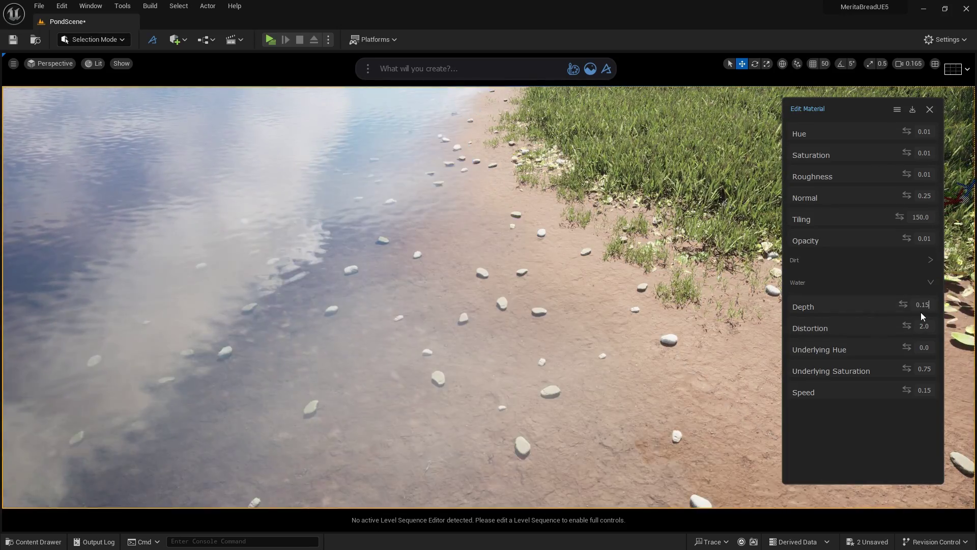
{"action": "type", "text": "0.5"}
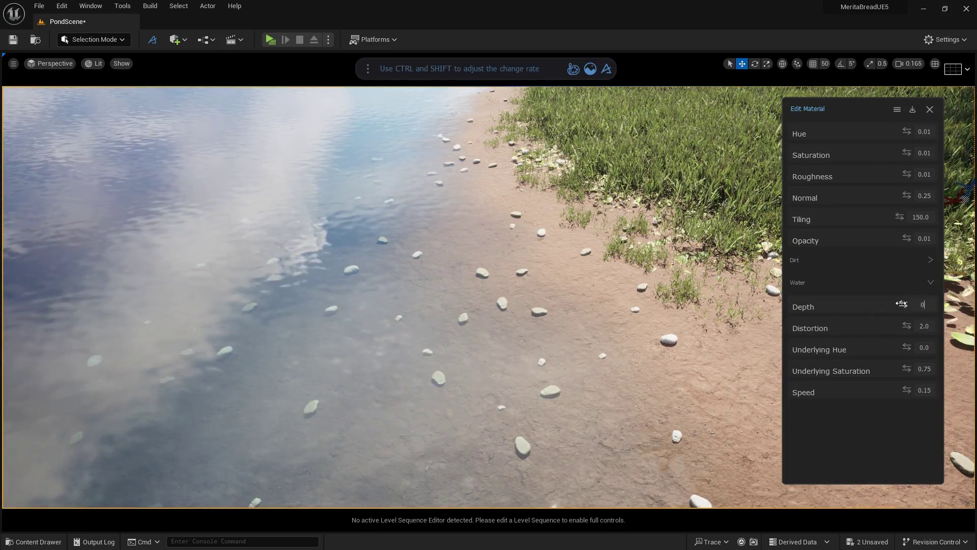
{"action": "key", "text": "BackSpace"}
{"action": "type", "text": "2.0"}
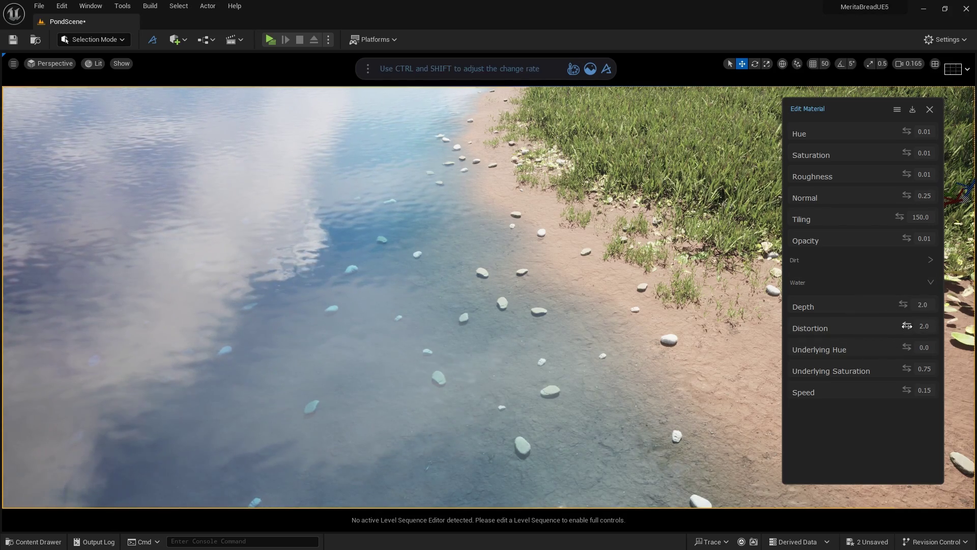
Step: Try a water distortion of 50, reduce it to 9.92, and set the underlying hue to 0.1 and underlying saturation to 0.0
{"action": "type", "text": "50"}
{"action": "key", "text": "Return"}
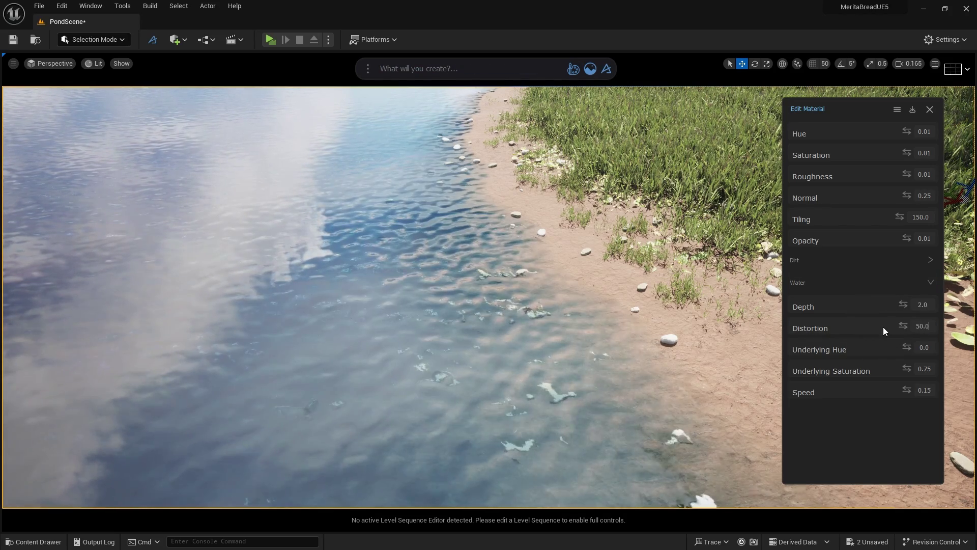
{"action": "left_click_drag", "start_coordinate": [906, 325], "coordinate": [835, 326]}
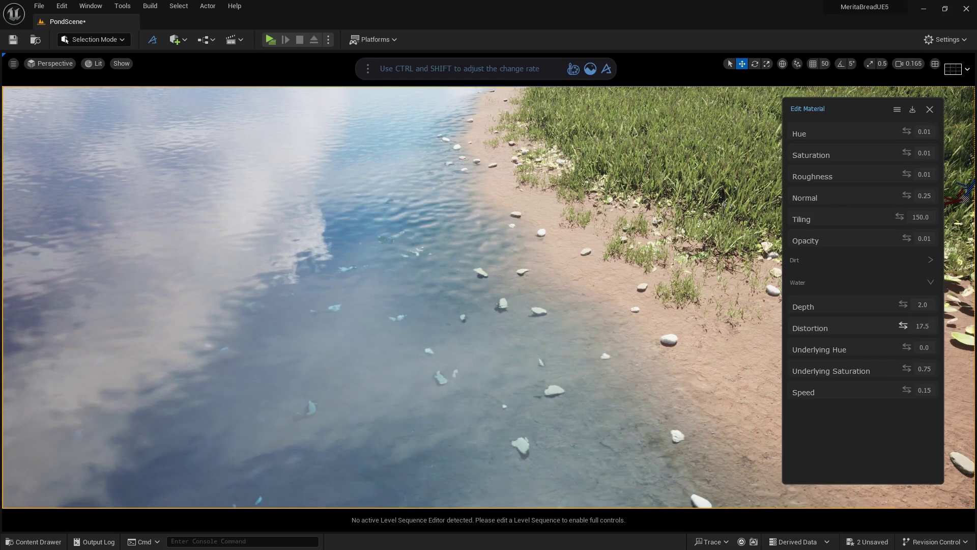
{"action": "left_click_drag", "start_coordinate": [903, 325], "coordinate": [900, 349]}
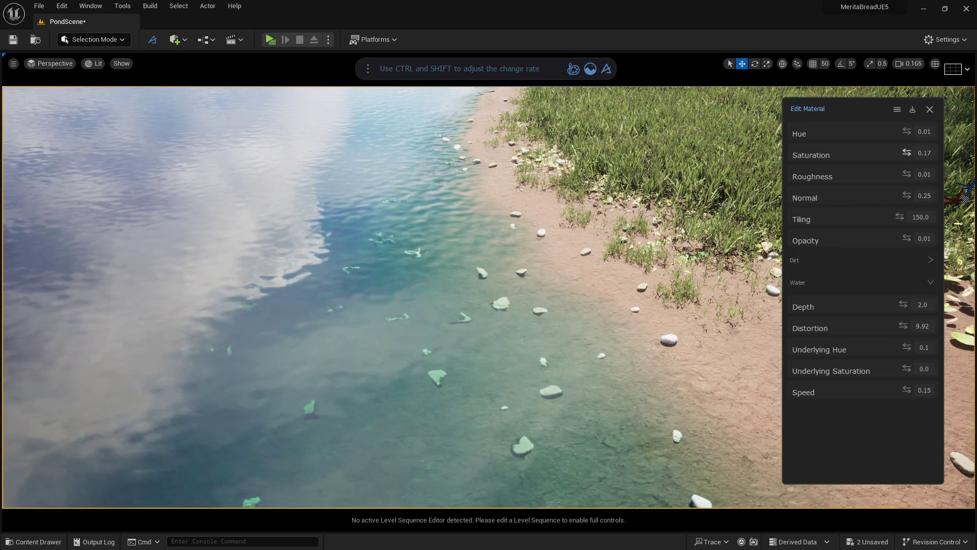
Step: Set the pond water's roughness to 0.0 and experiment with its saturation, normal strength and hue
{"action": "mouse_move", "coordinate": [907, 153]}
{"action": "left_mouse_down"}
{"action": "mouse_move", "coordinate": [936, 152]}
{"action": "mouse_move", "coordinate": [920, 153]}
{"action": "left_mouse_up"}
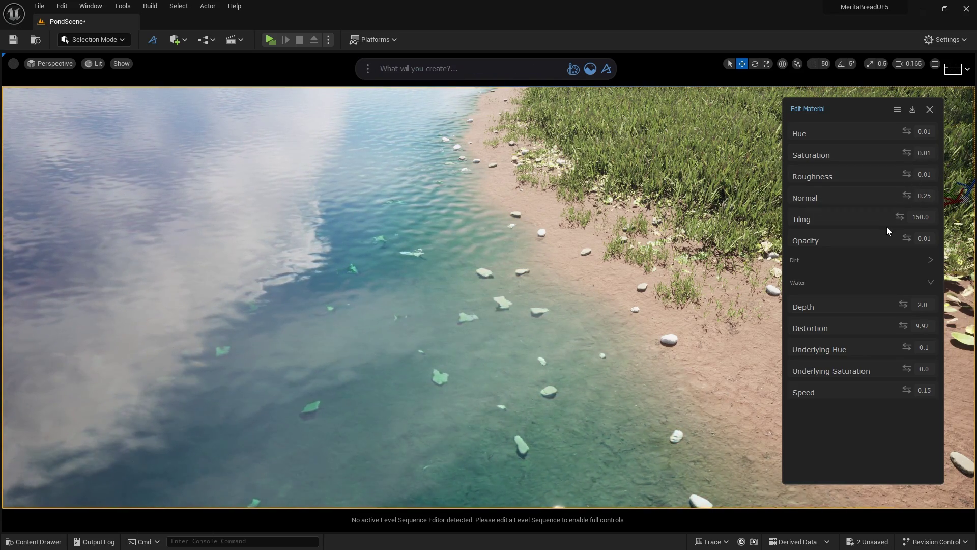
{"action": "mouse_move", "coordinate": [907, 196]}
{"action": "left_mouse_down"}
{"action": "mouse_move", "coordinate": [931, 195]}
{"action": "mouse_move", "coordinate": [907, 195]}
{"action": "left_mouse_up"}
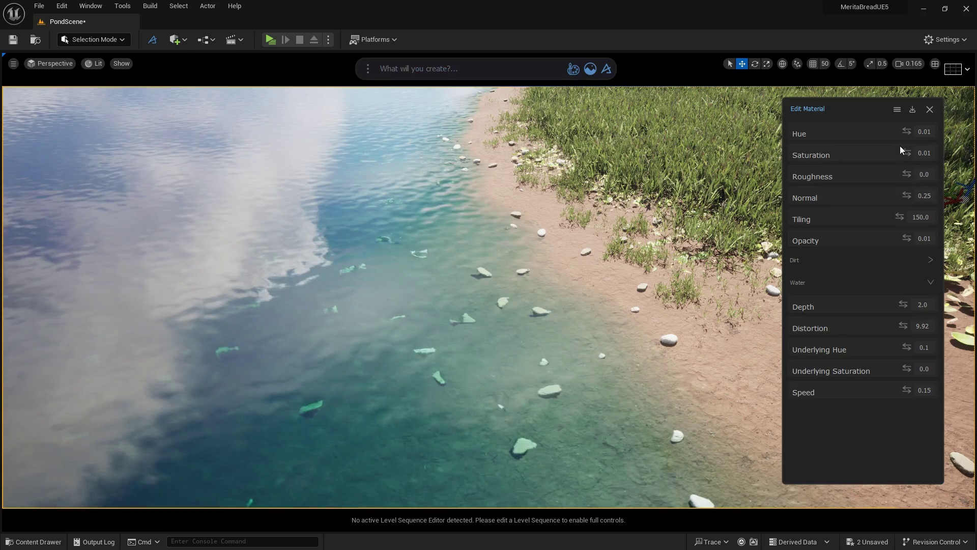
{"action": "mouse_move", "coordinate": [907, 131]}
{"action": "left_mouse_down"}
{"action": "mouse_move", "coordinate": [931, 132]}
{"action": "mouse_move", "coordinate": [911, 131]}
{"action": "left_mouse_up"}
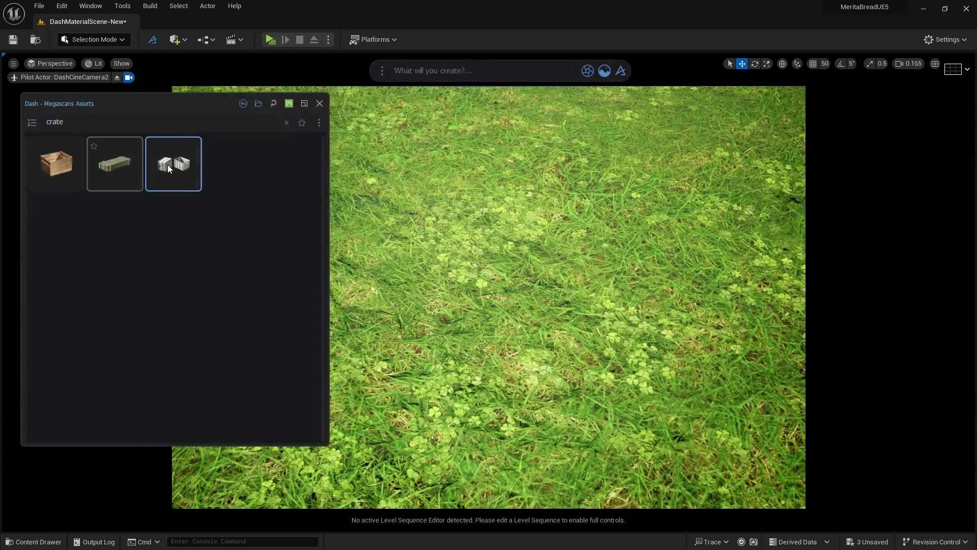
Step: Place the white plastic crate from the Megascans assets on the grass, reposition it within the camera frame and close the asset browser
{"action": "left_click_drag", "start_coordinate": [167, 164], "coordinate": [529, 346]}
{"action": "key", "text": "Escape"}
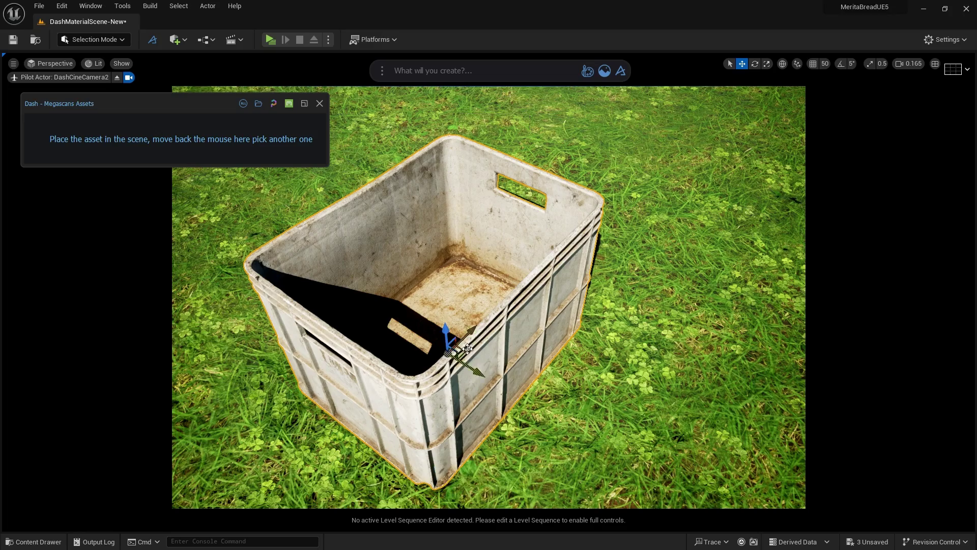
{"action": "left_click_drag", "start_coordinate": [458, 350], "coordinate": [529, 352]}
{"action": "left_click", "coordinate": [319, 104]}
Step: Search Dash for water and create a water plane around the crate
{"action": "left_click", "coordinate": [445, 71]}
{"action": "type", "text": "water"}
{"action": "left_click", "coordinate": [442, 98]}
{"action": "left_click", "coordinate": [442, 97]}
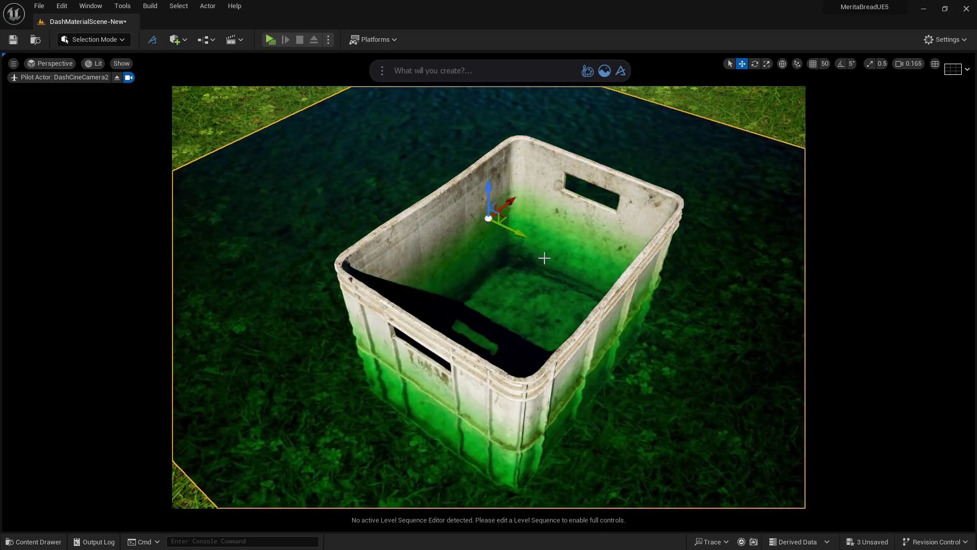
Step: Scale down the water plane and position it to fit within the crate's walls
{"action": "key", "text": "r"}
{"action": "key", "text": "w"}
{"action": "left_click_drag", "start_coordinate": [515, 230], "coordinate": [575, 260]}
{"action": "key", "text": "r"}
{"action": "left_click_drag", "start_coordinate": [575, 260], "coordinate": [545, 241]}
{"action": "key", "text": "w"}
{"action": "key", "text": "r"}
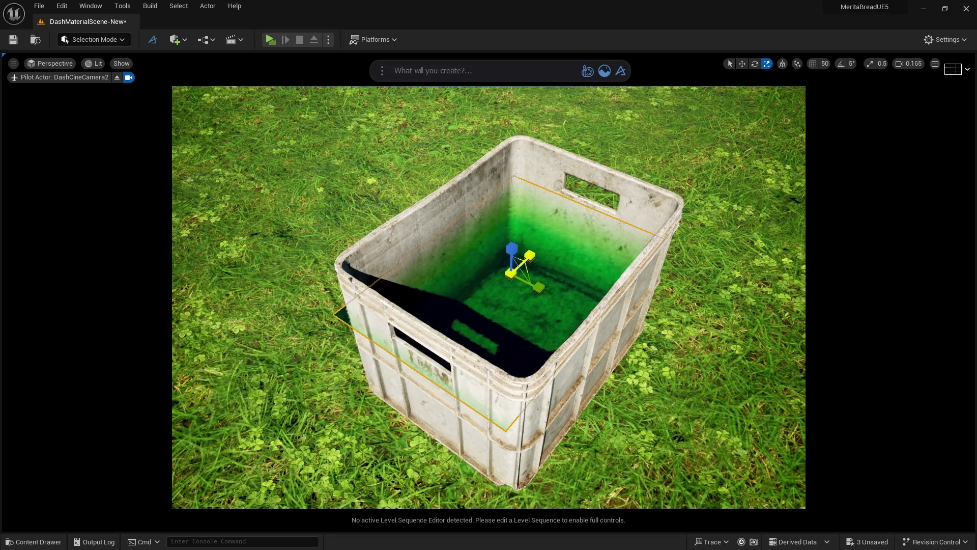
Step: Fine-tune the water plane's position inside the crate and redirect the sunlight so it lights the crate's floor
{"action": "key", "text": "w"}
{"action": "right_click_drag", "start_coordinate": [634, 313], "coordinate": [649, 354]}
{"action": "key", "text": "w"}
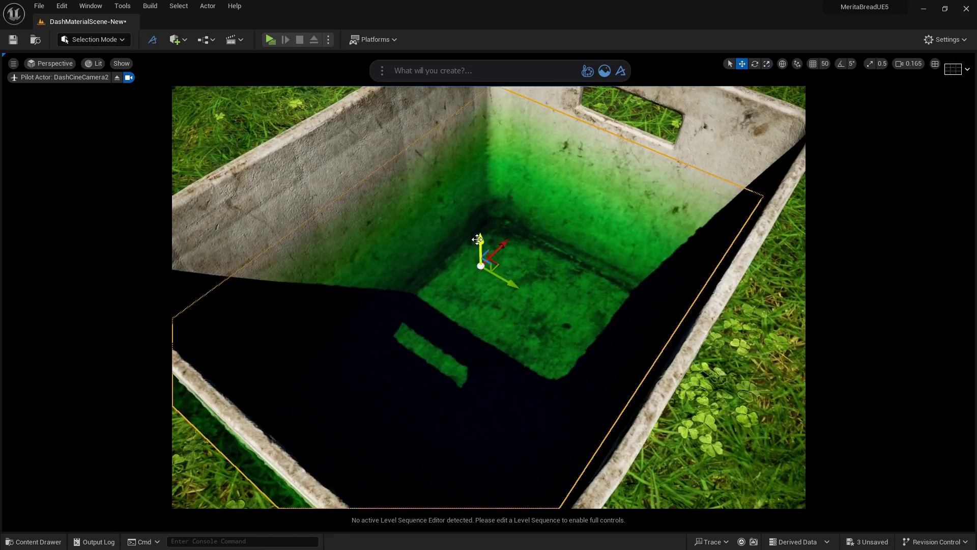
{"action": "left_click_drag", "start_coordinate": [476, 241], "coordinate": [475, 326]}
{"action": "left_click_drag", "start_coordinate": [460, 283], "coordinate": [482, 239]}
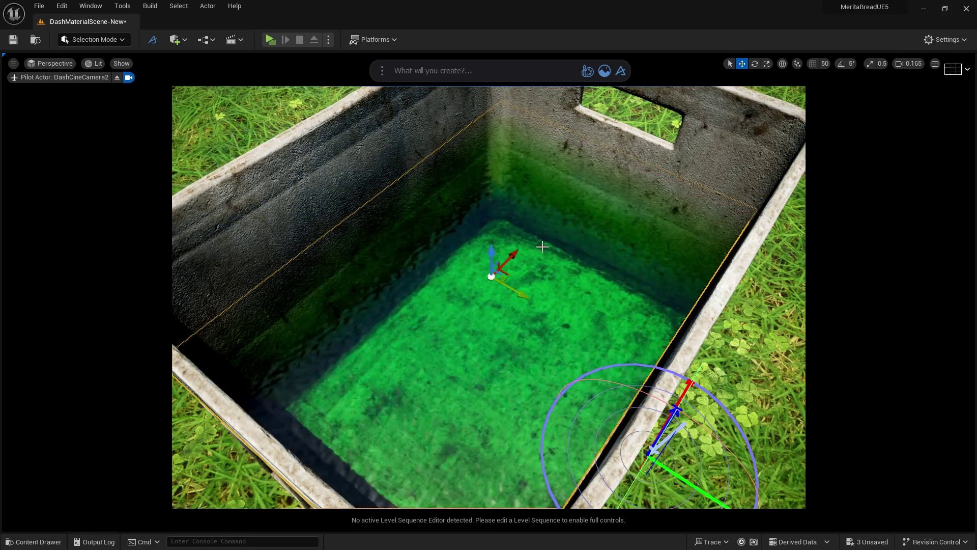
{"action": "left_click_drag", "start_coordinate": [700, 236], "coordinate": [707, 441]}
Step: Set the crate water's speed to 0.14, tiling to 3.0 and saturation to 0.82
{"action": "left_click_drag", "start_coordinate": [717, 71], "coordinate": [789, 79]}
{"action": "left_click_drag", "start_coordinate": [838, 359], "coordinate": [794, 359]}
{"action": "left_click_drag", "start_coordinate": [831, 186], "coordinate": [797, 187]}
{"action": "left_click_drag", "start_coordinate": [838, 122], "coordinate": [858, 101]}
Step: Set the crate water's depth to 0.03 and underlying hue to 0.75, and lower its underlying saturation below zero
{"action": "mouse_move", "coordinate": [838, 275]}
{"action": "left_mouse_down"}
{"action": "mouse_move", "coordinate": [889, 275]}
{"action": "mouse_move", "coordinate": [840, 273]}
{"action": "left_mouse_up"}
{"action": "left_click_drag", "start_coordinate": [837, 316], "coordinate": [844, 316]}
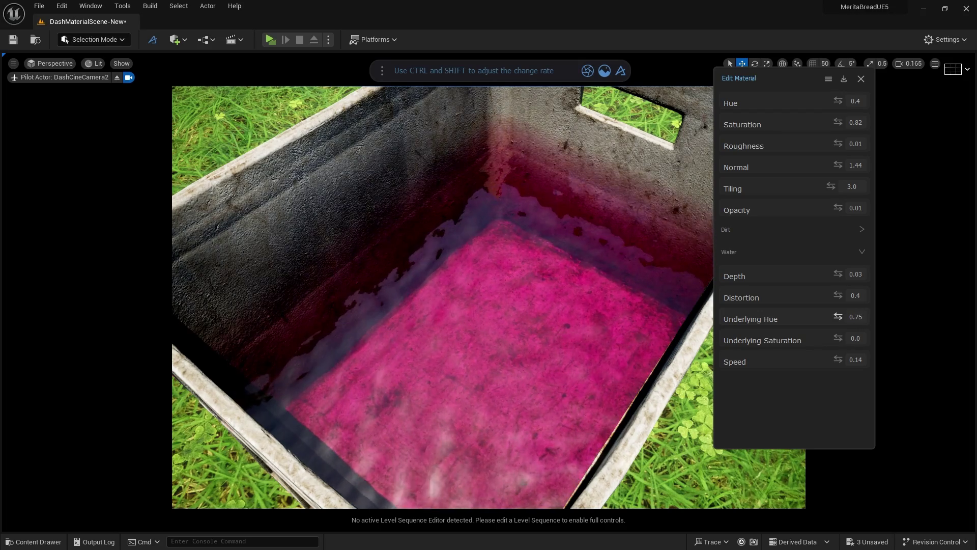
{"action": "left_click_drag", "start_coordinate": [837, 338], "coordinate": [798, 330]}
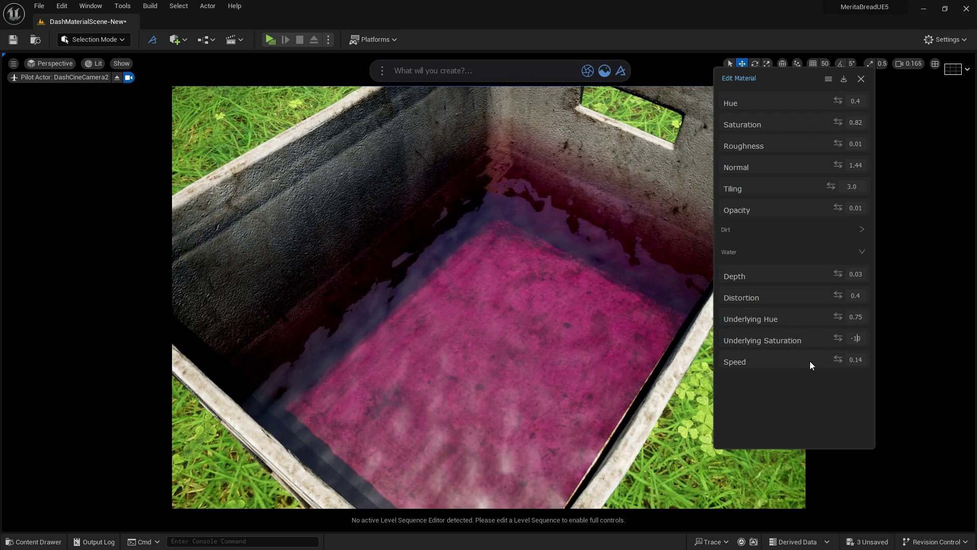